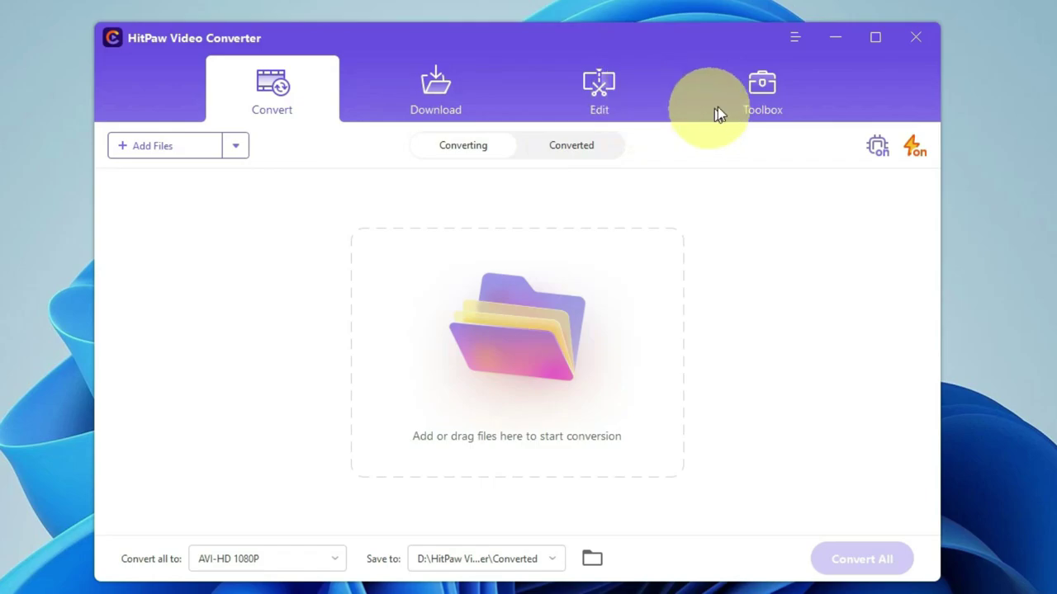
pyautogui.click(758, 95)
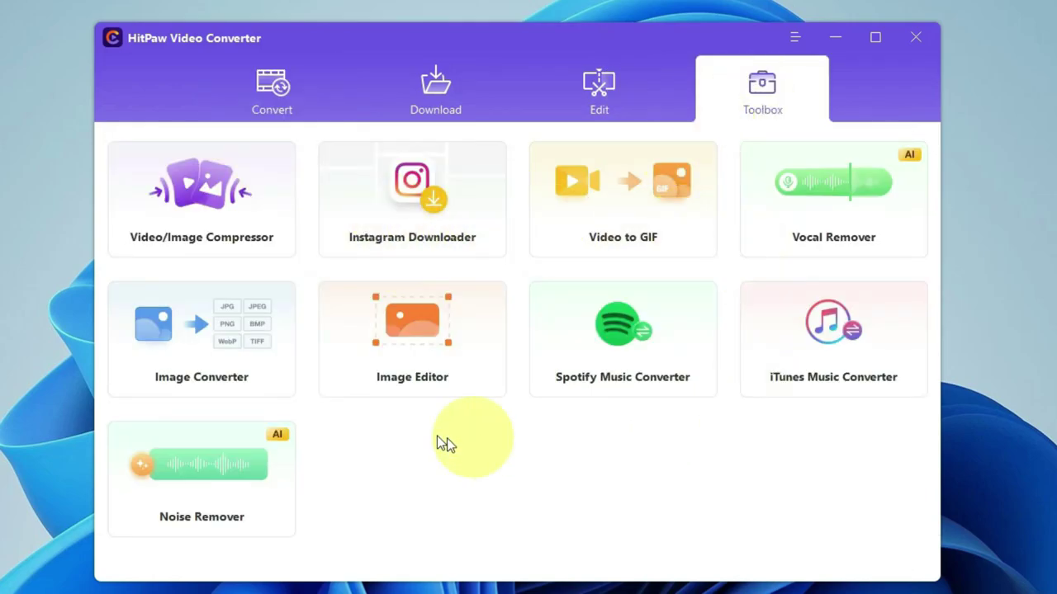
pyautogui.click(277, 106)
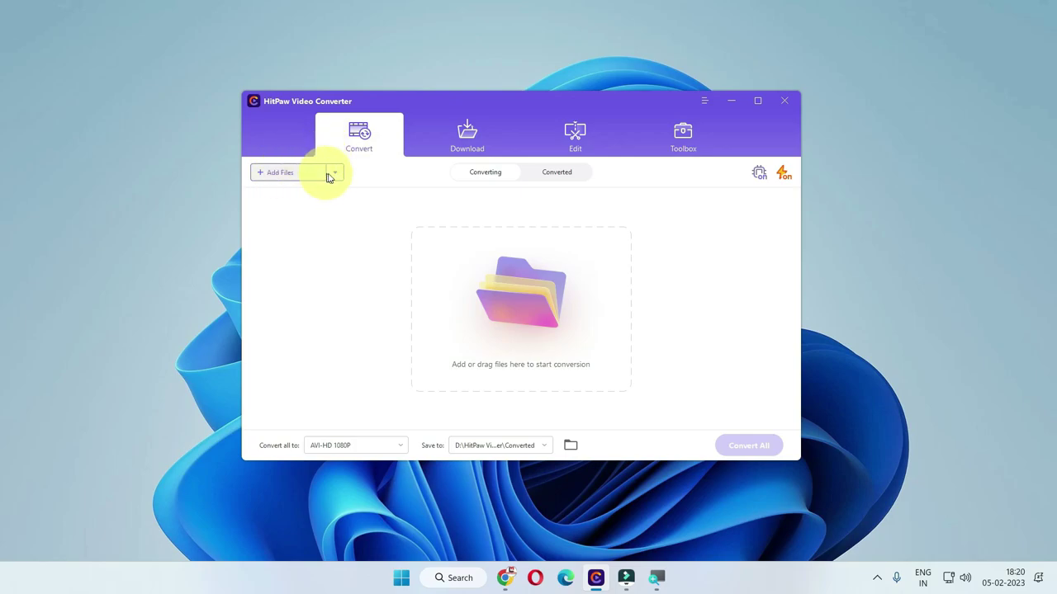
# - Add the videos PDF SHORTS.mp4 and screenshot.mp4 from the Output folder to the conversion list
pyautogui.click(334, 175)
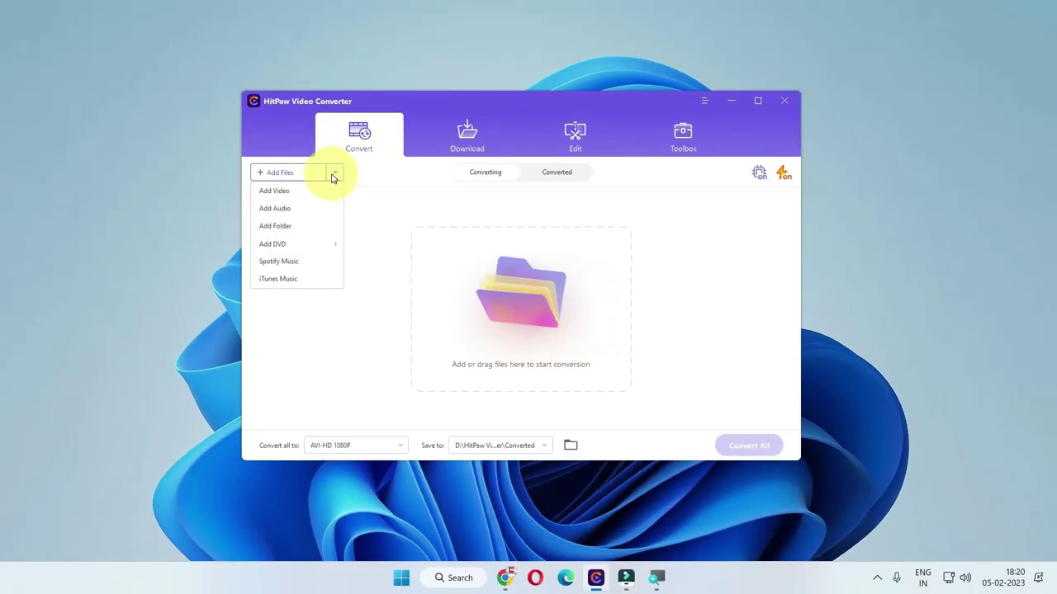
pyautogui.click(296, 193)
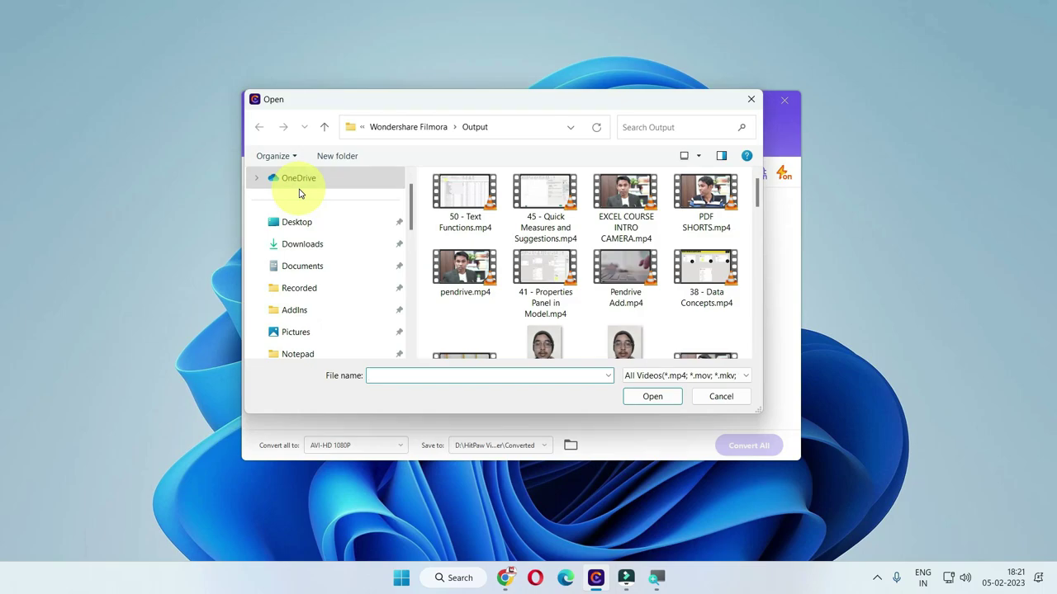
pyautogui.click(711, 197)
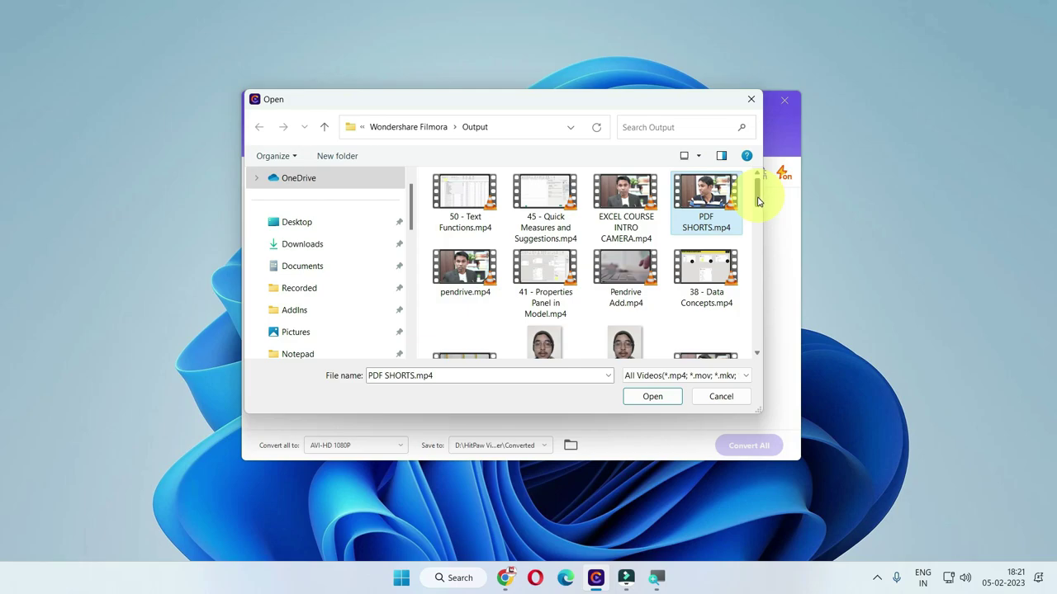
pyautogui.moveTo(758, 201); pyautogui.dragTo(761, 237)
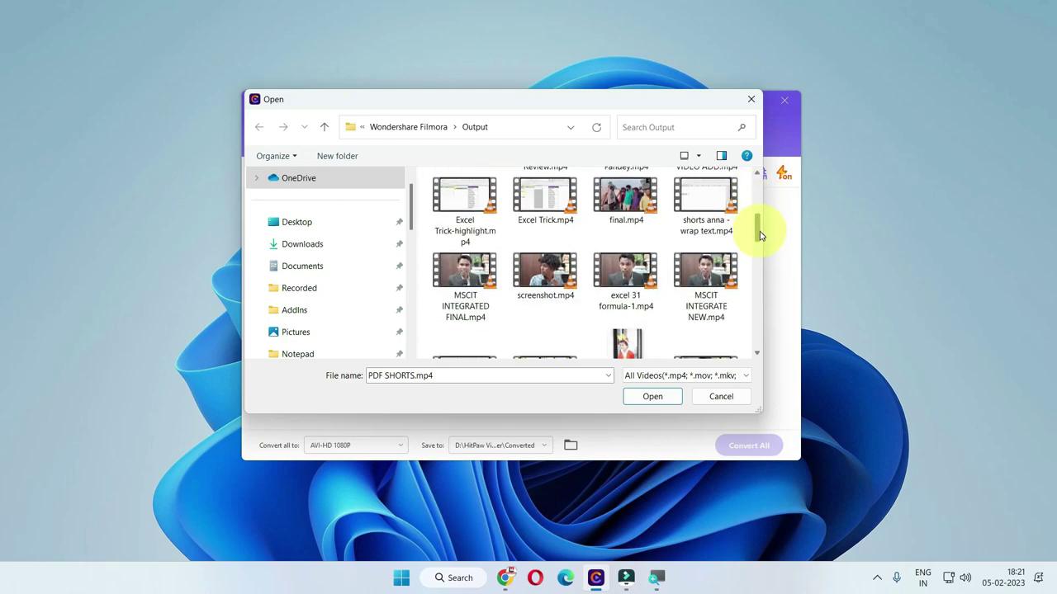
pyautogui.keyDown('ctrl'); pyautogui.click(545, 273); pyautogui.keyUp('ctrl')
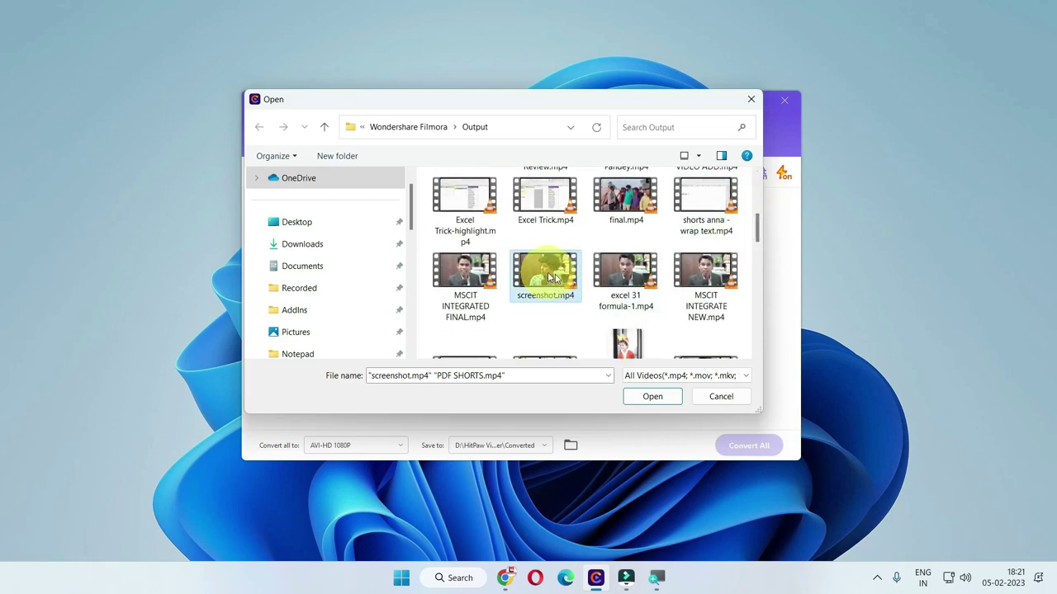
pyautogui.click(650, 396)
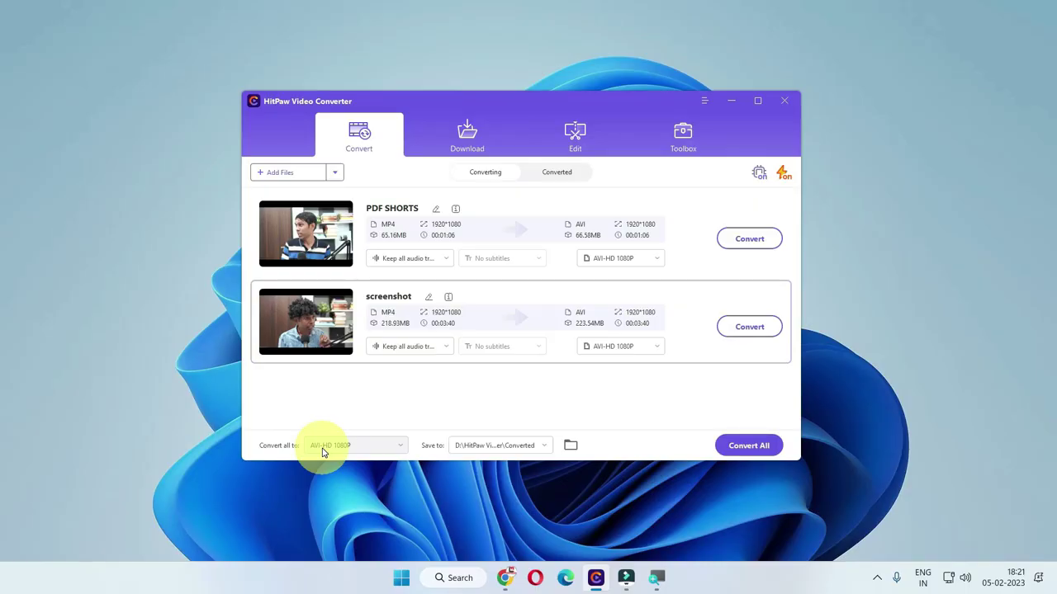
# - Set the output format for all listed videos to MP3 audio with the Same as source preset
pyautogui.click(322, 450)
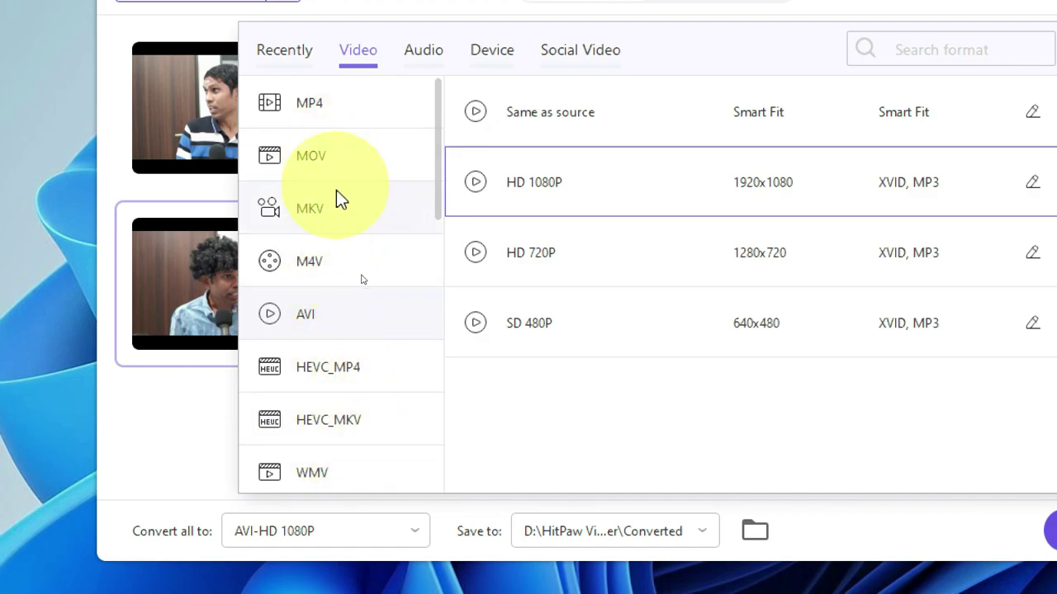
pyautogui.click(342, 220)
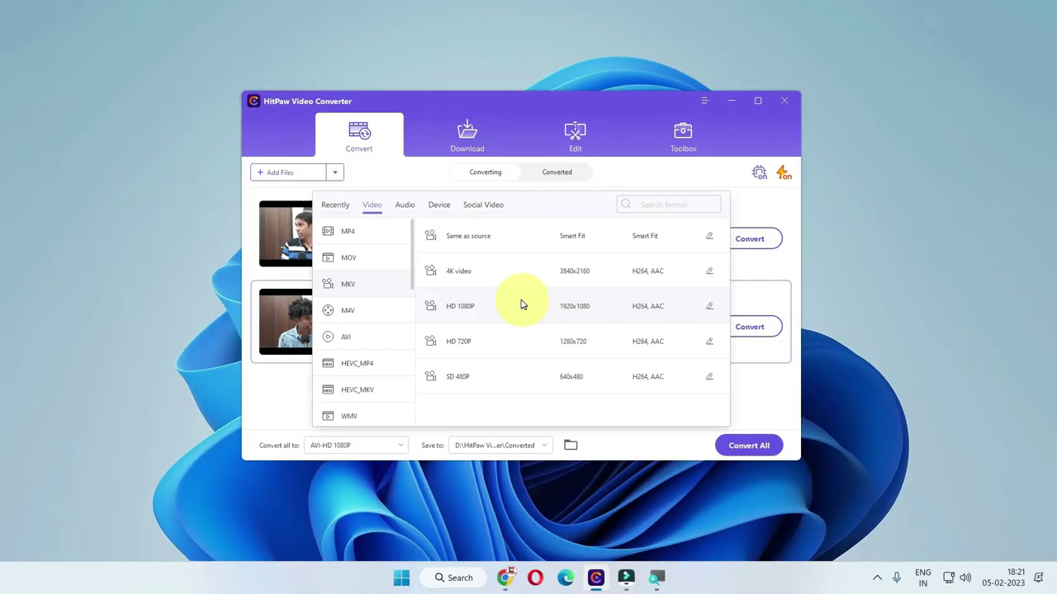
pyautogui.click(404, 206)
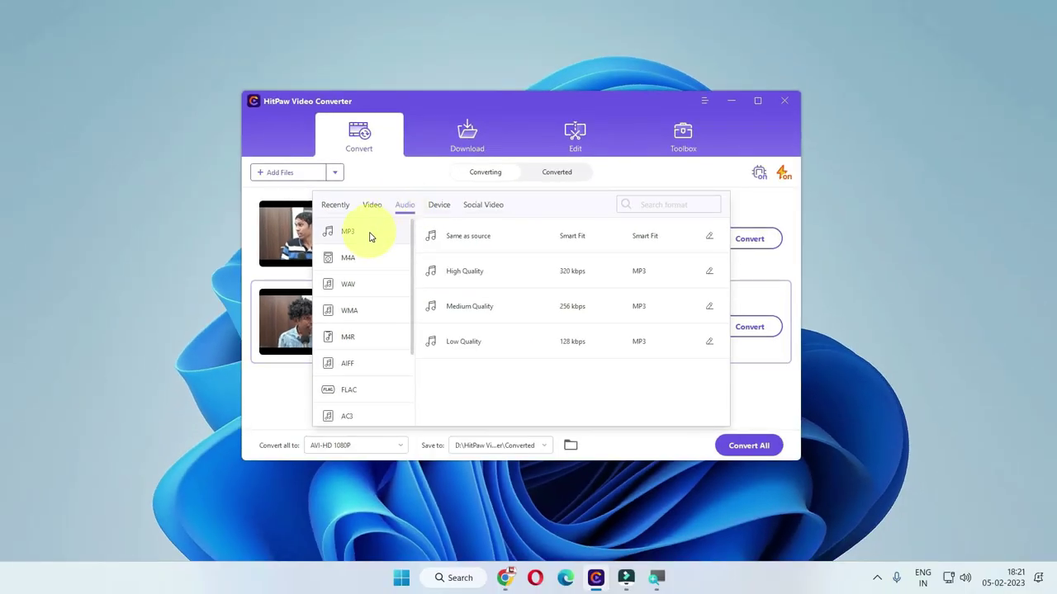
pyautogui.click(497, 243)
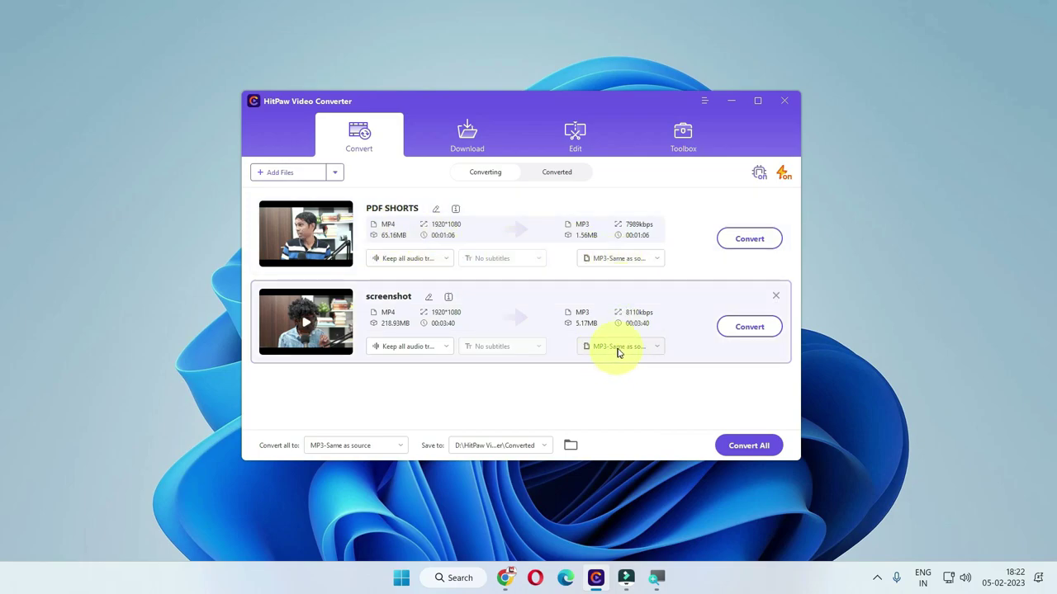
# - Convert both listed videos, PDF SHORTS and screenshot, in one batch
pyautogui.click(756, 450)
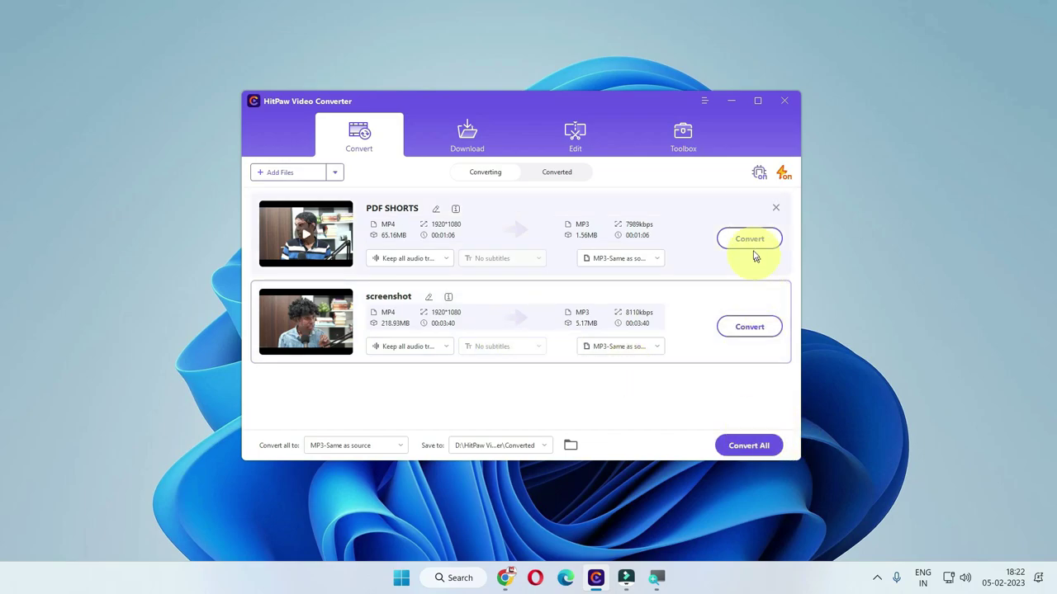
pyautogui.click(750, 450)
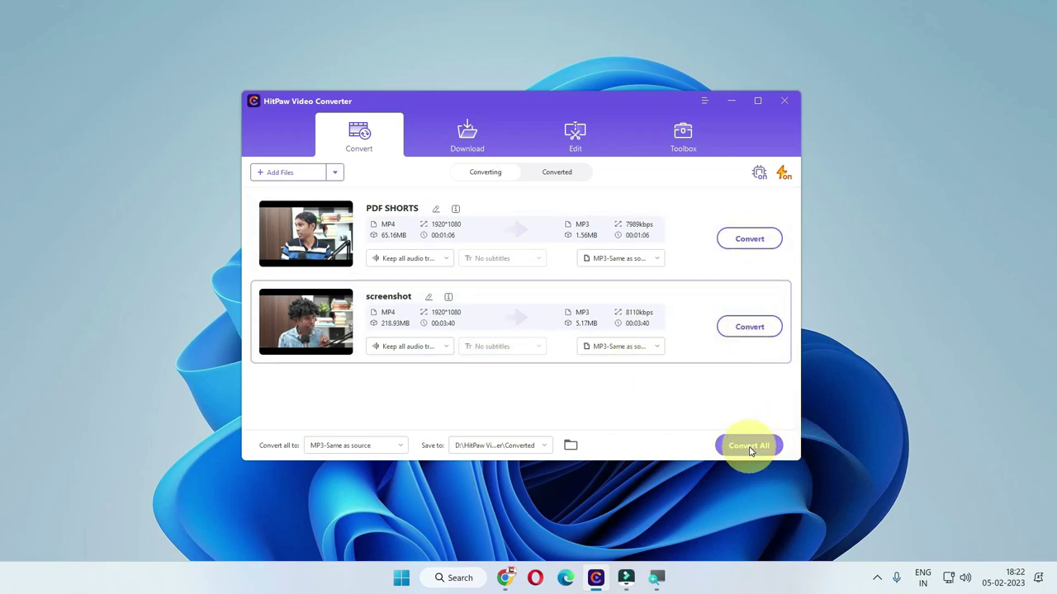
pyautogui.click(751, 450)
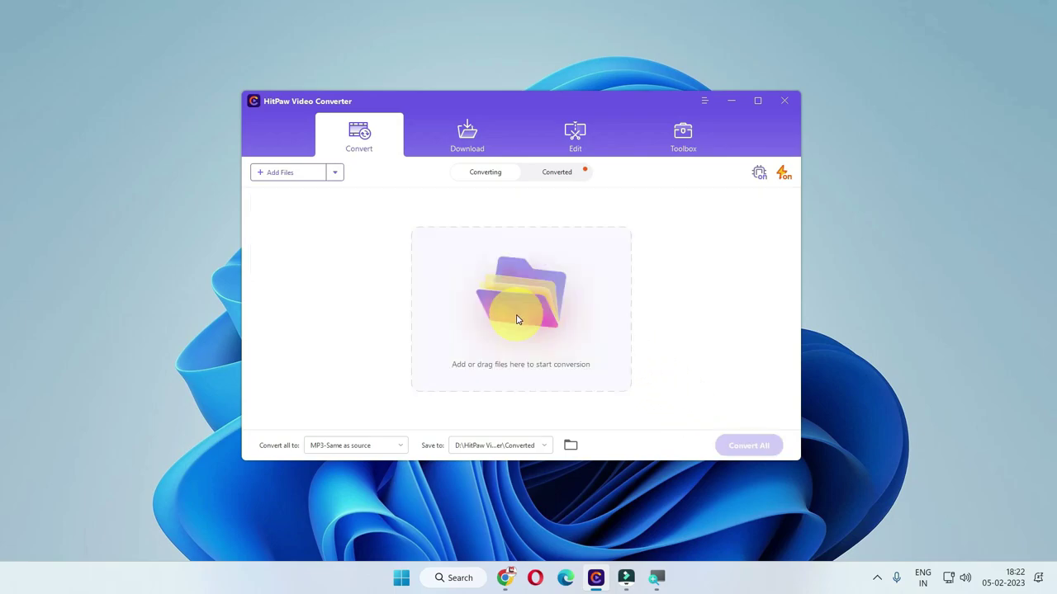
# - Check the converted files by playing the screenshot MP3 and viewing its output folder
pyautogui.click(564, 173)
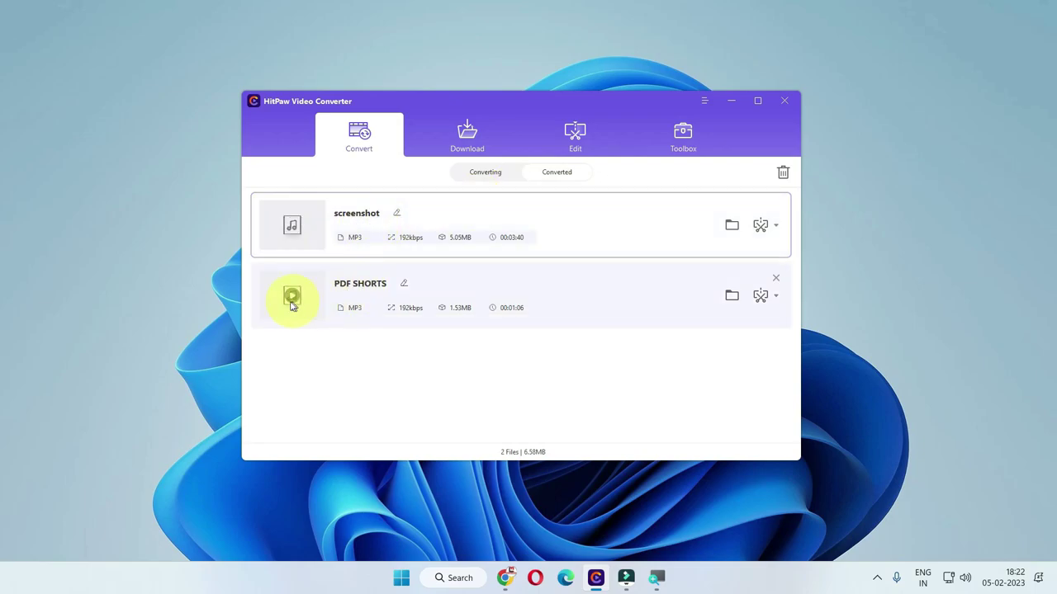
pyautogui.click(293, 228)
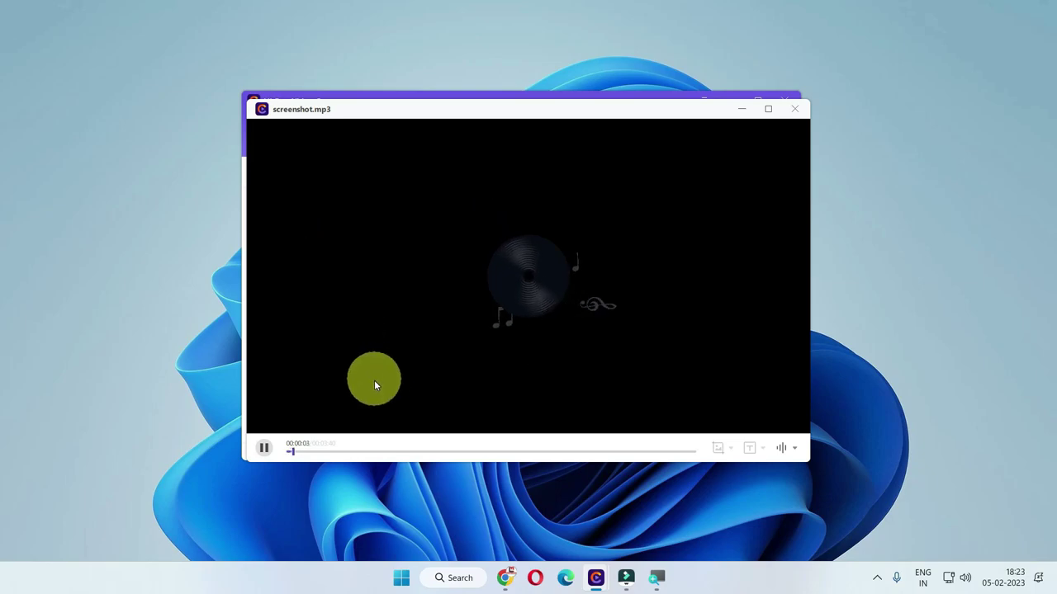
pyautogui.click(794, 108)
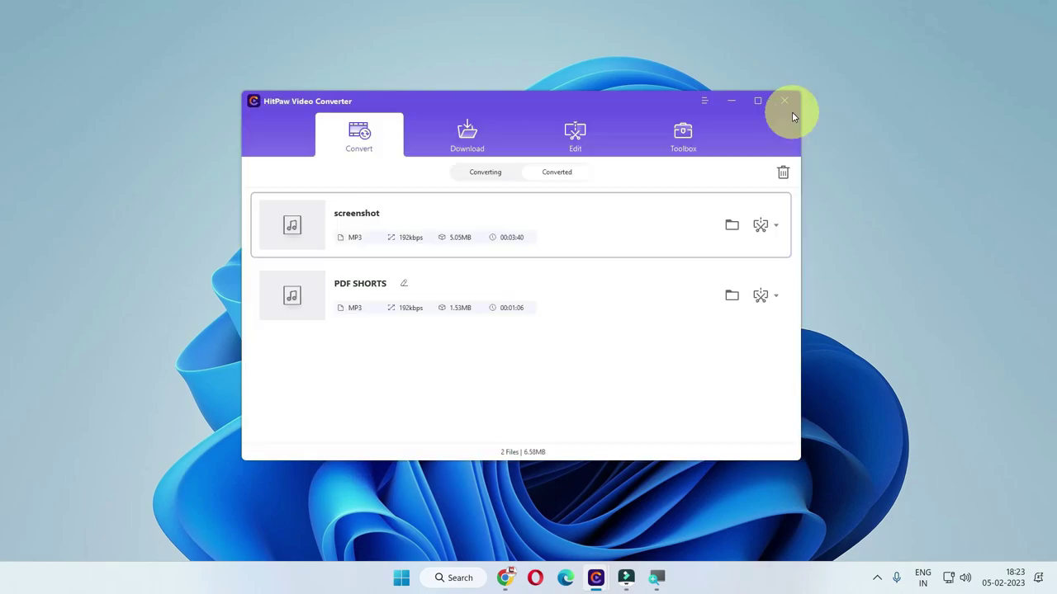
pyautogui.click(733, 227)
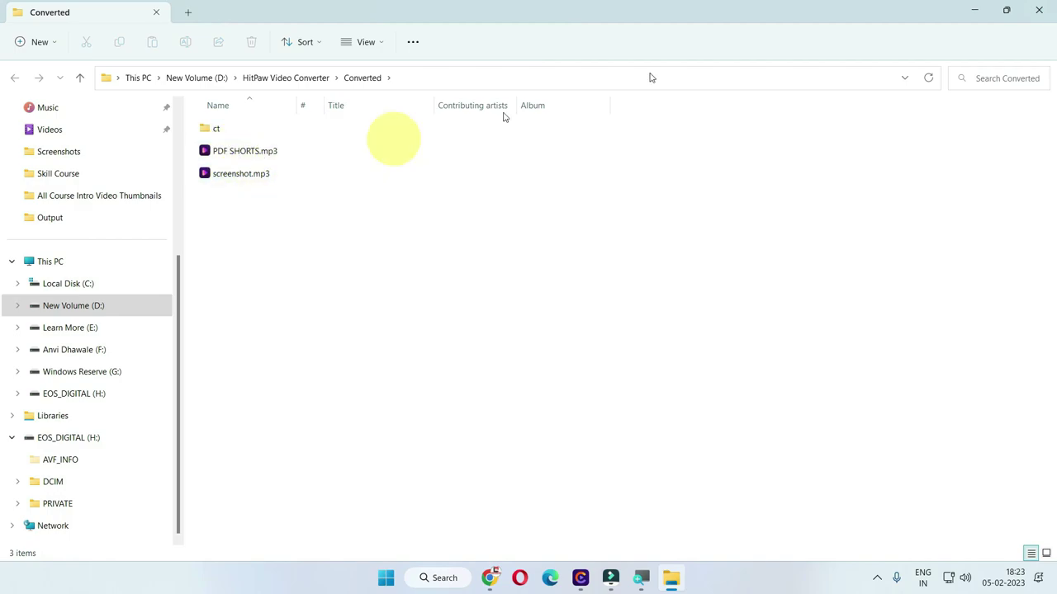
pyautogui.click(1045, 13)
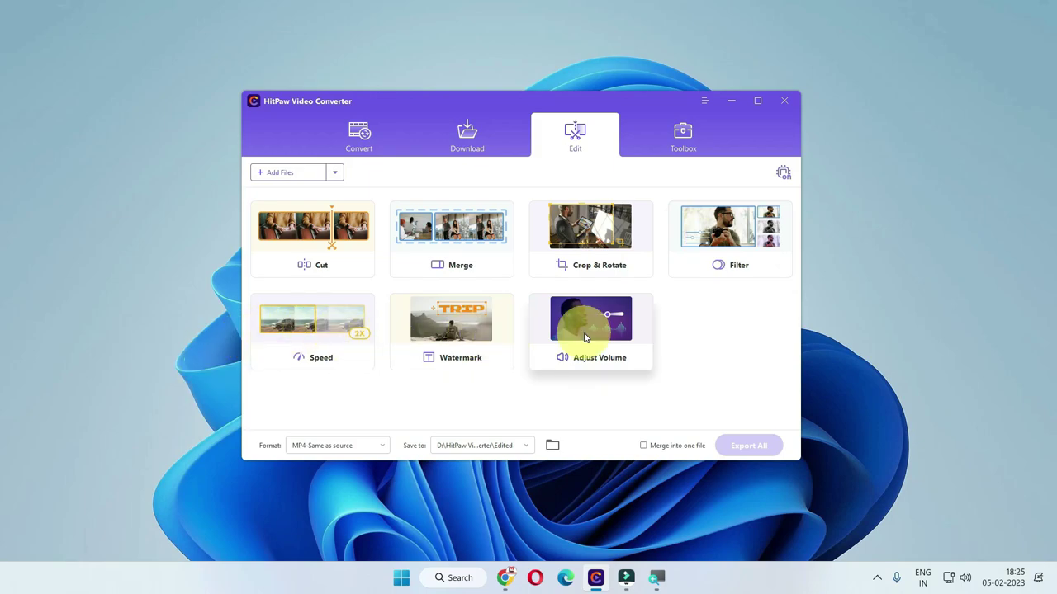
# - Open the Video/Image Compressor in video mode and add PDF SHORTS.mp4 to it
pyautogui.click(682, 139)
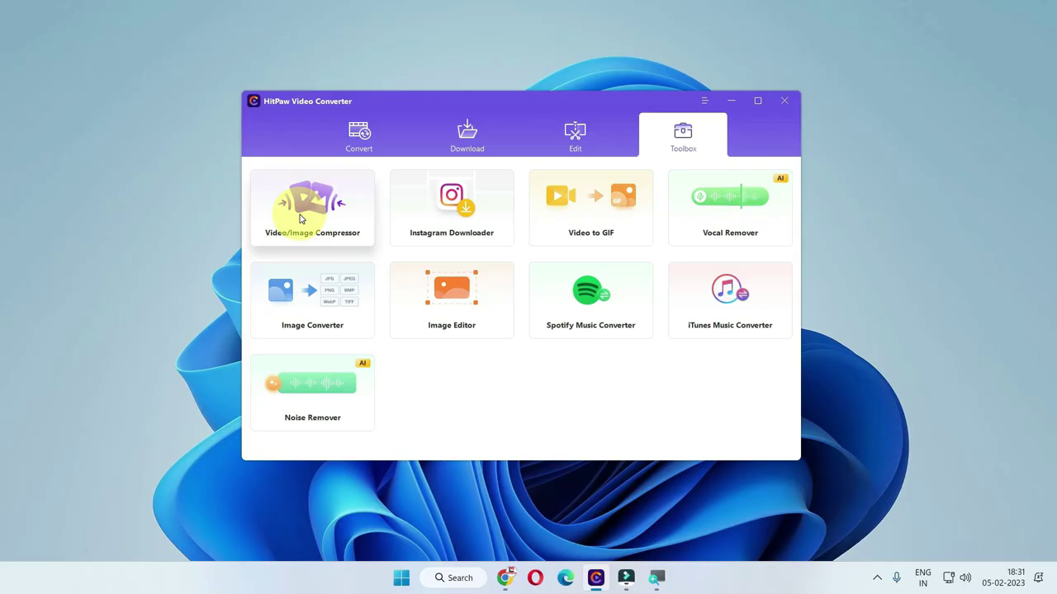
pyautogui.click(329, 286)
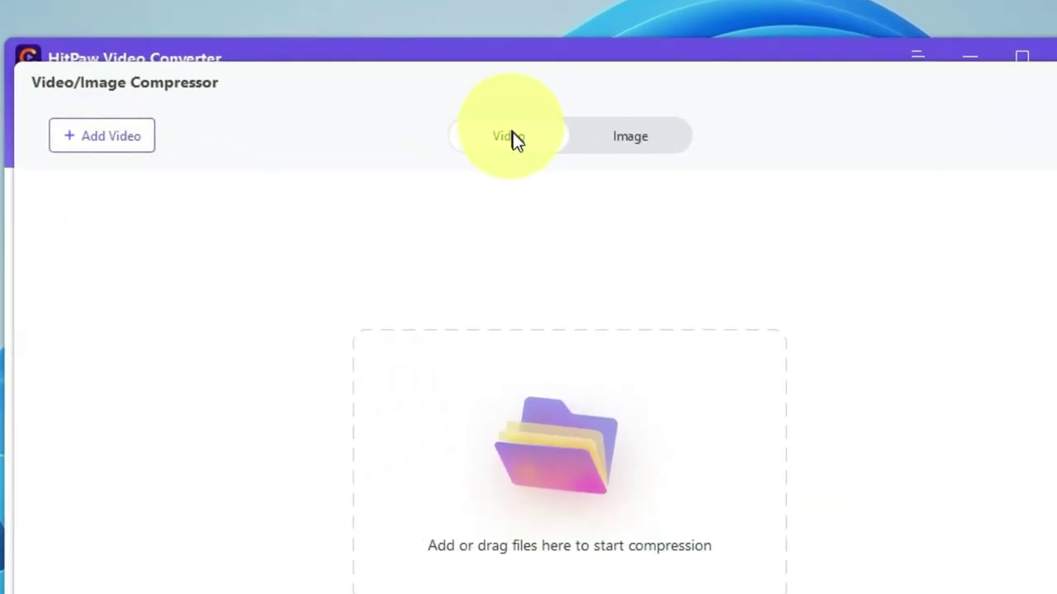
pyautogui.click(550, 143)
pyautogui.click(510, 142)
pyautogui.click(115, 137)
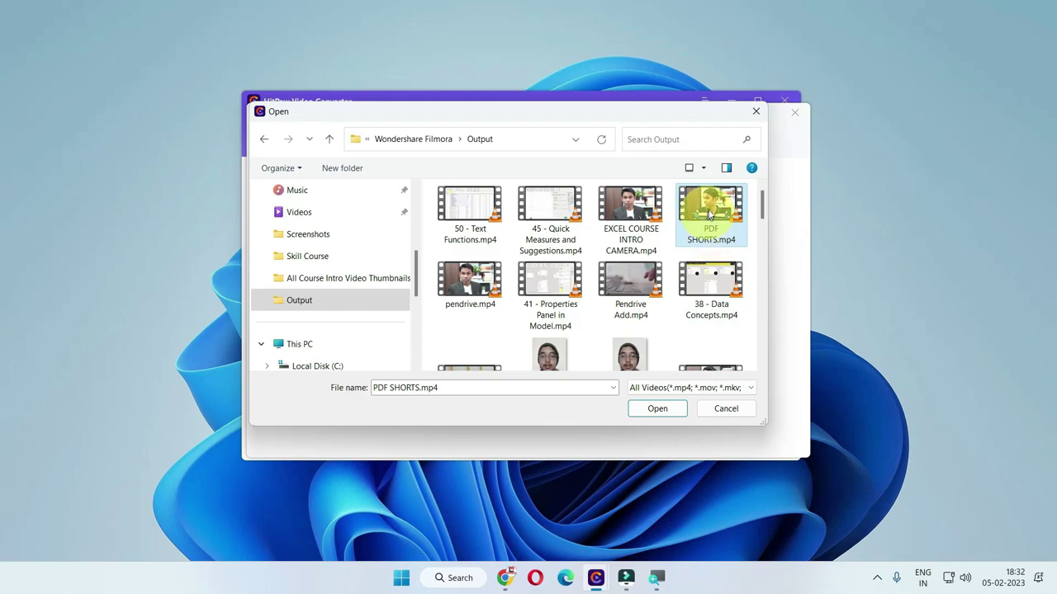
pyautogui.click(663, 408)
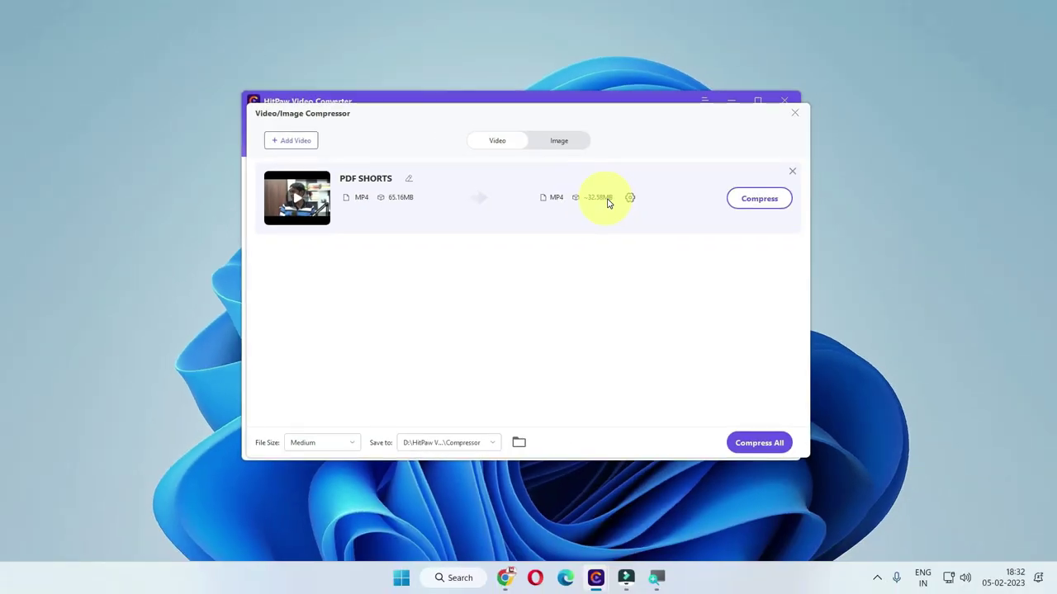
# - Set PDF SHORTS to Medium quality with the compression level just past the middle of its range, and preview the result
pyautogui.click(631, 200)
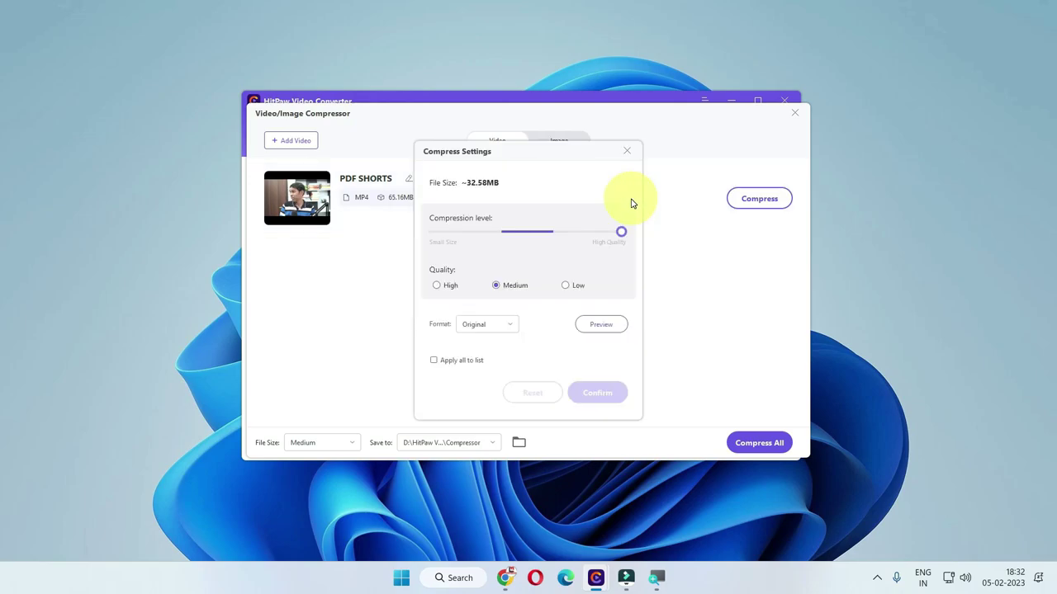
pyautogui.click(504, 286)
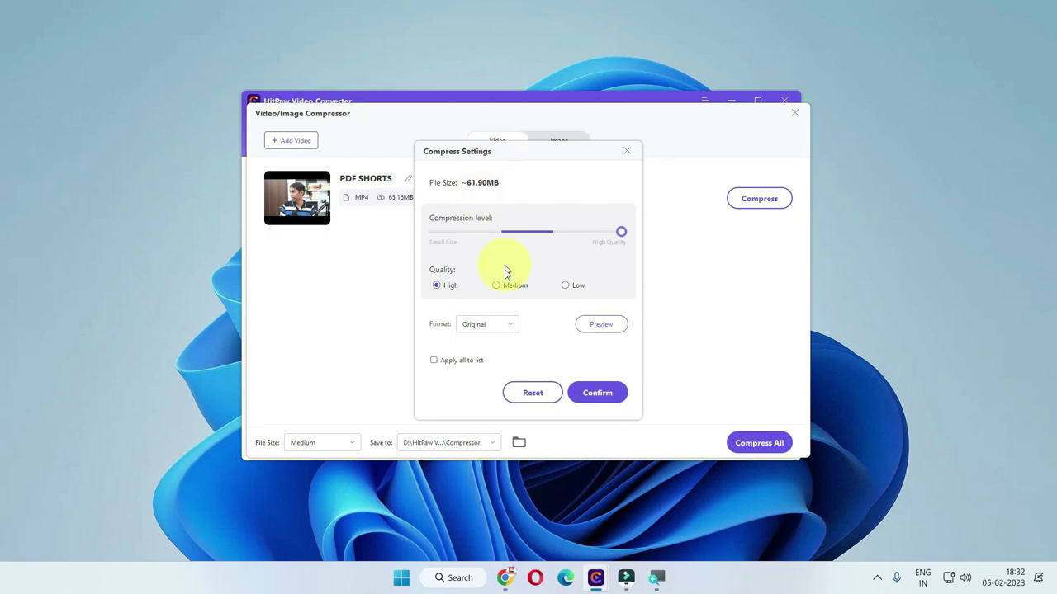
pyautogui.click(509, 285)
pyautogui.moveTo(617, 235); pyautogui.dragTo(517, 234)
pyautogui.click(520, 289)
pyautogui.moveTo(521, 240); pyautogui.dragTo(551, 237)
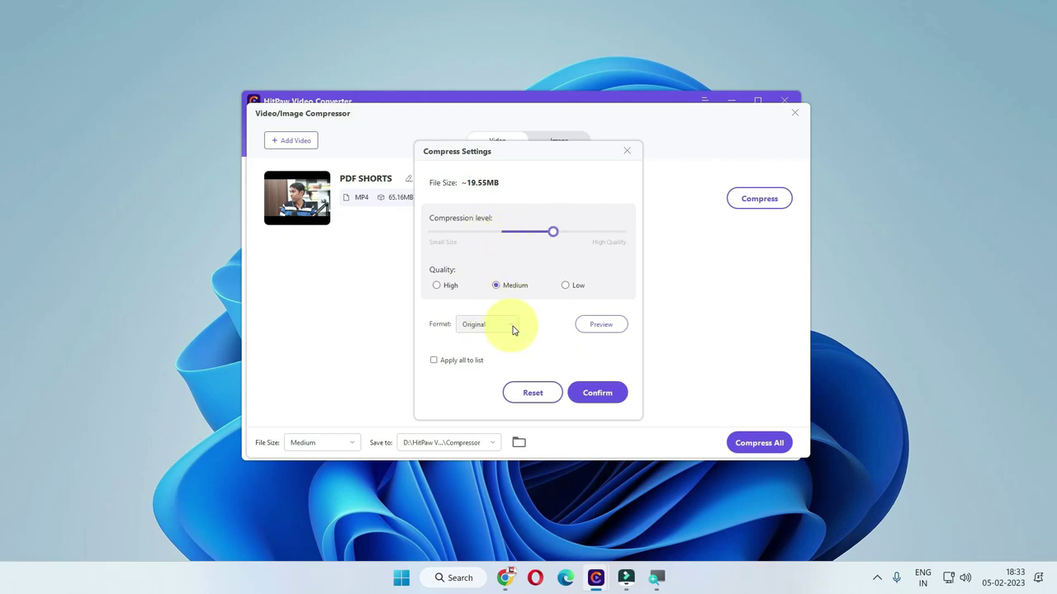
pyautogui.click(600, 327)
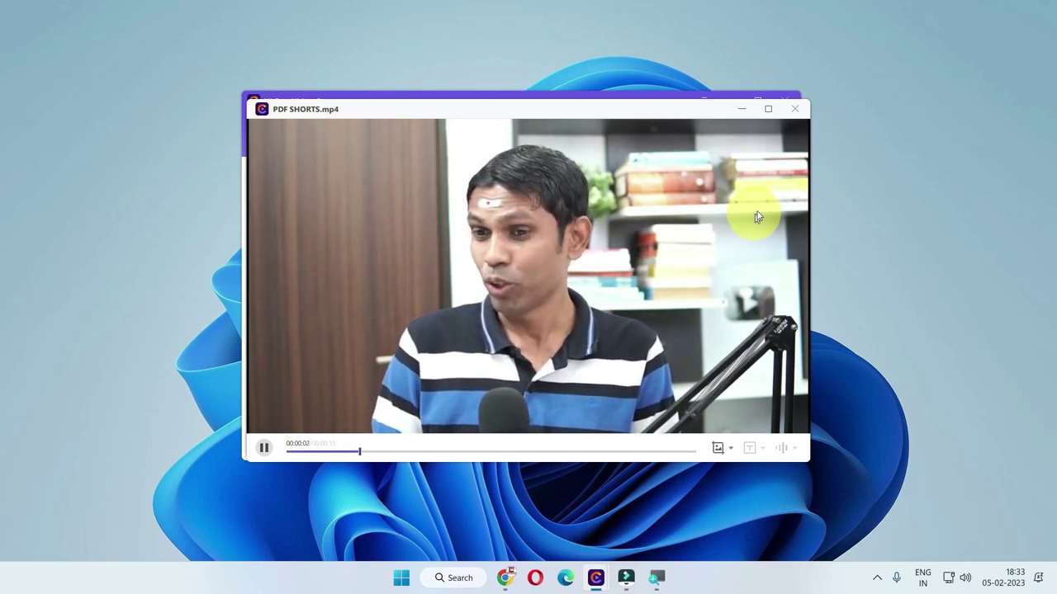
pyautogui.click(790, 112)
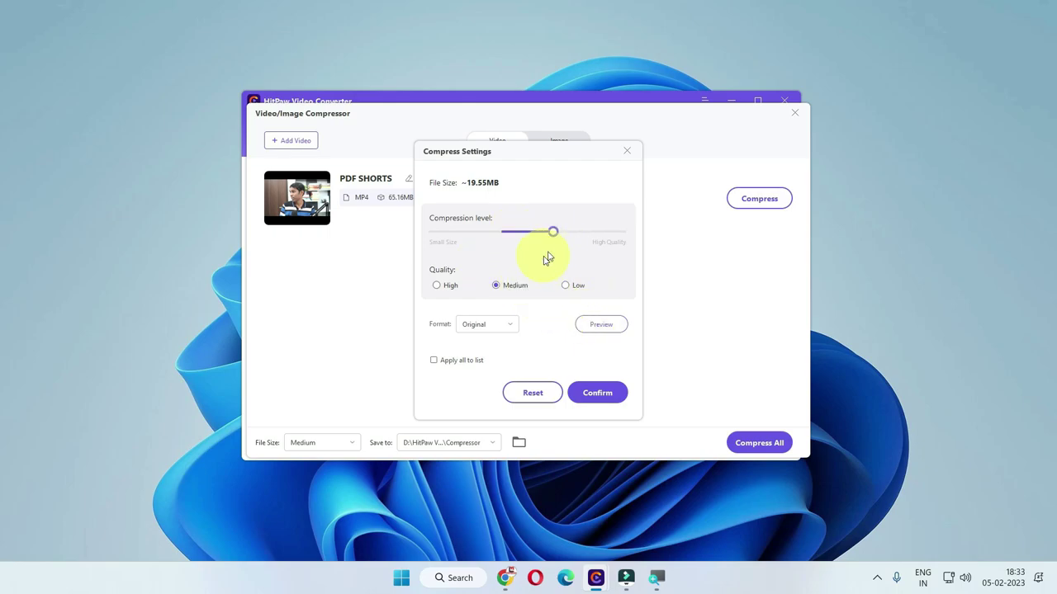
# - Raise the compression level to the High Quality end at Medium quality, preview the video, and apply the compression settings
pyautogui.moveTo(556, 240); pyautogui.dragTo(606, 247)
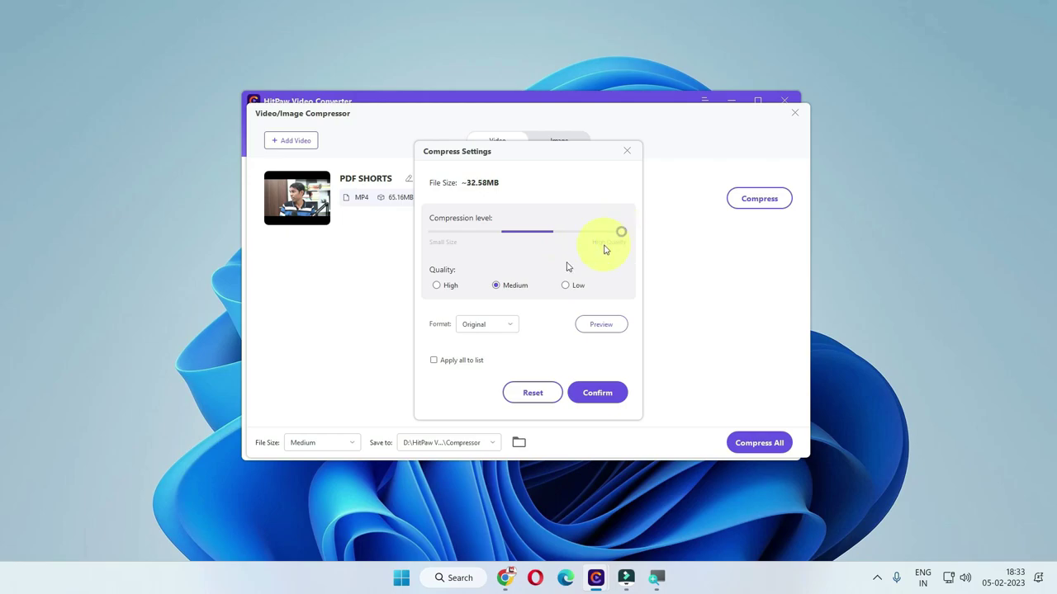
pyautogui.click(496, 287)
pyautogui.click(592, 323)
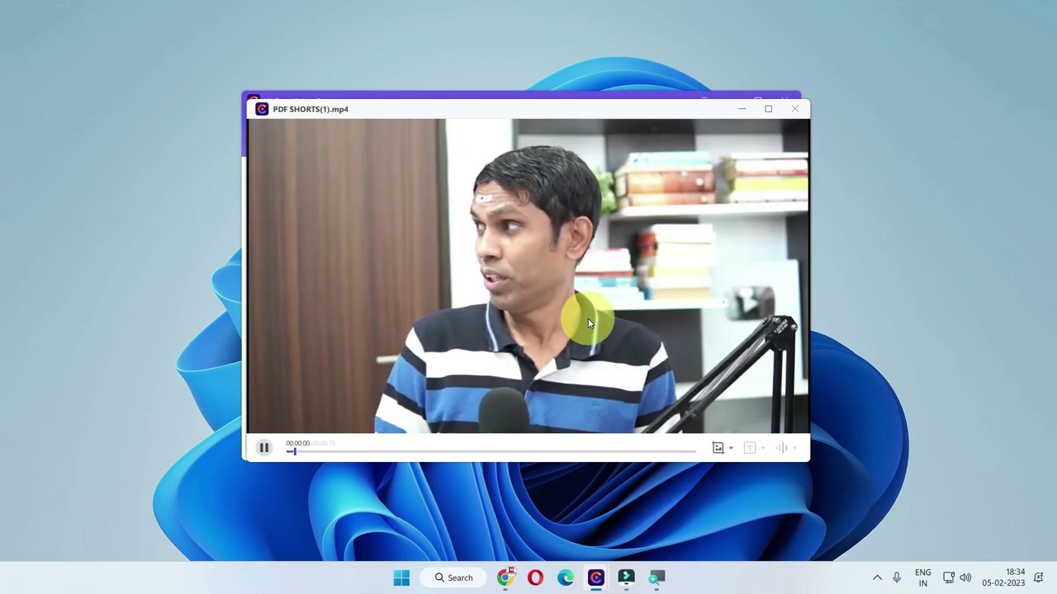
pyautogui.click(795, 111)
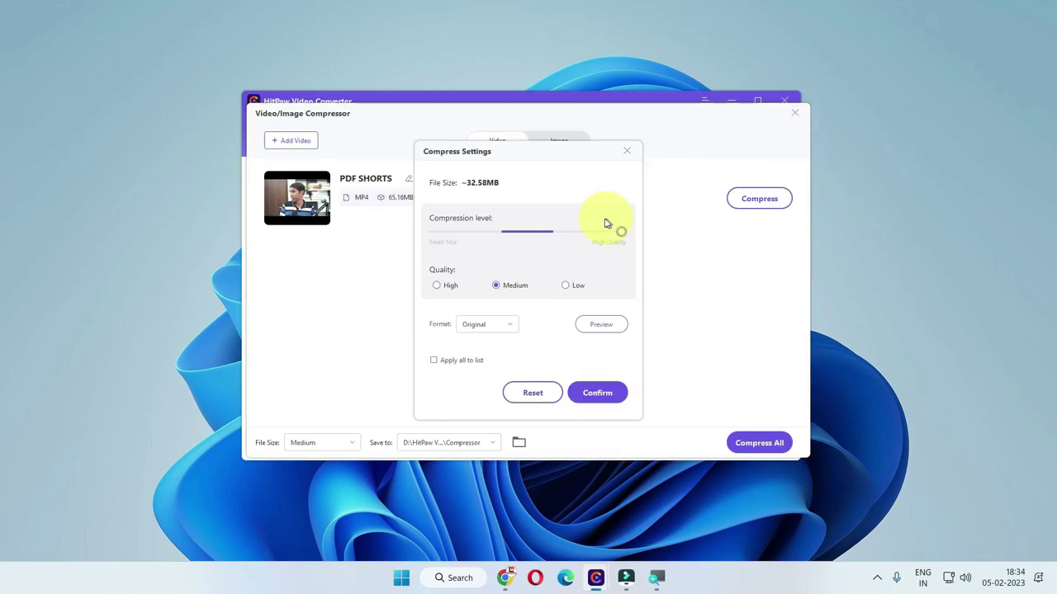
pyautogui.click(595, 392)
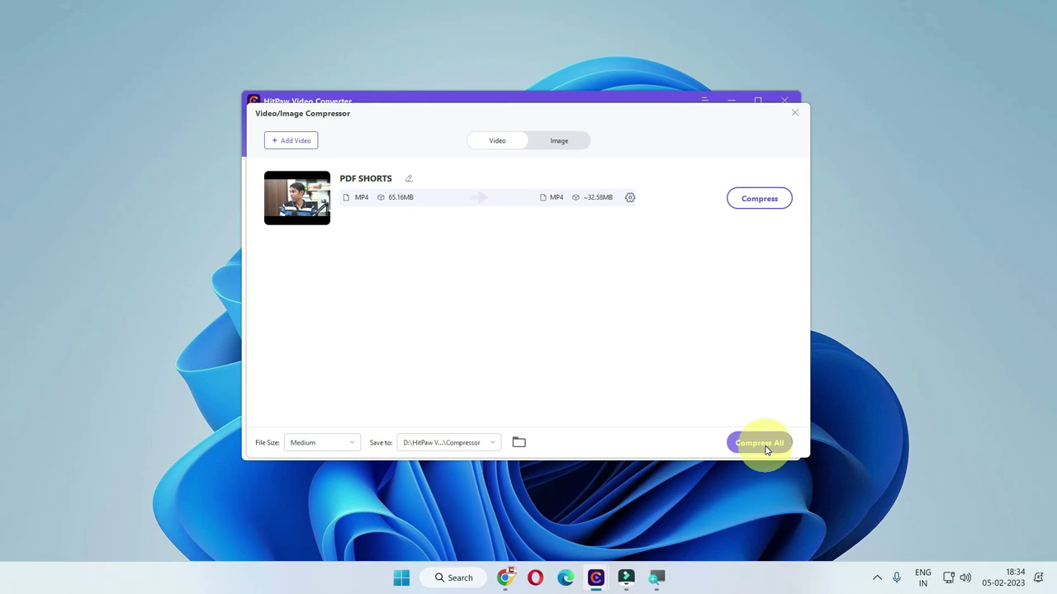
# - Add screenshot.mp4, excel 31 formula-1.mp4 and MSCIT INTEGRATE NEW.mp4 from the Output folder to the compression list
pyautogui.click(304, 147)
pyautogui.scroll(-5, 500, 312)
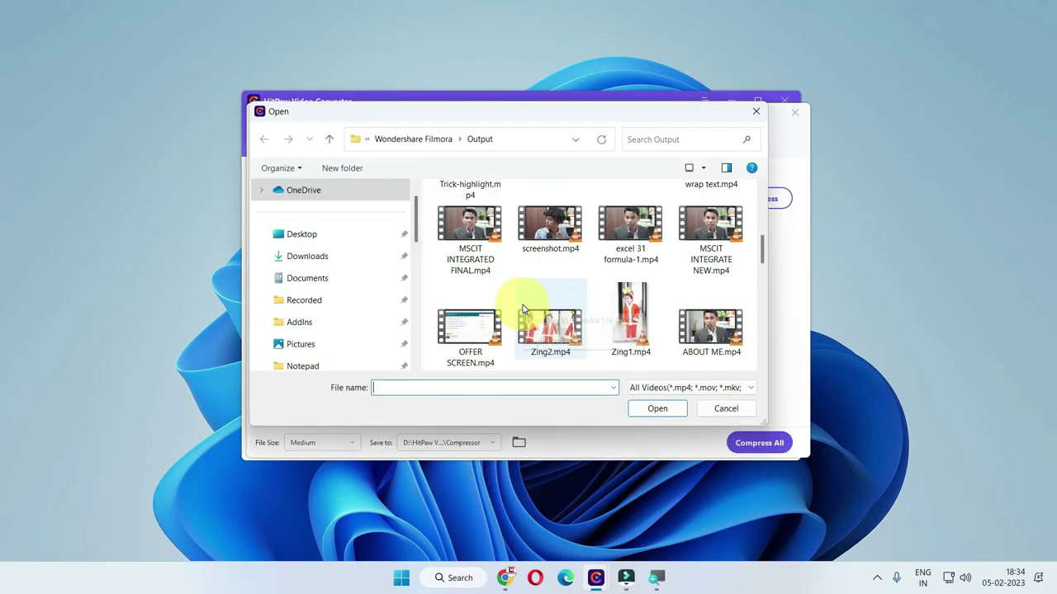
pyautogui.click(545, 227)
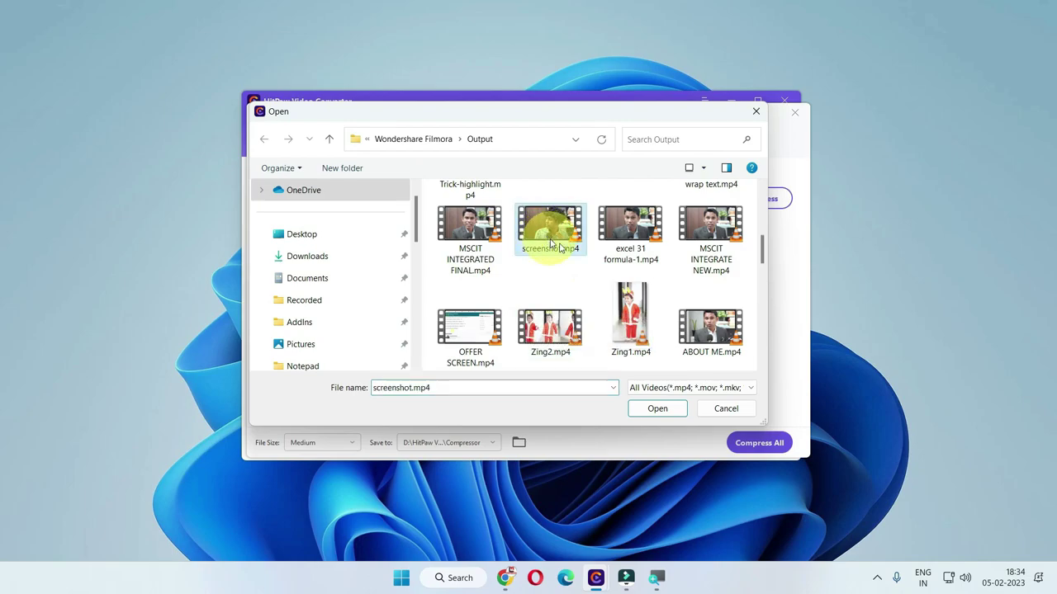
pyautogui.keyDown('ctrl'); pyautogui.click(623, 237); pyautogui.keyUp('ctrl')
pyautogui.keyDown('ctrl'); pyautogui.click(700, 226); pyautogui.keyUp('ctrl')
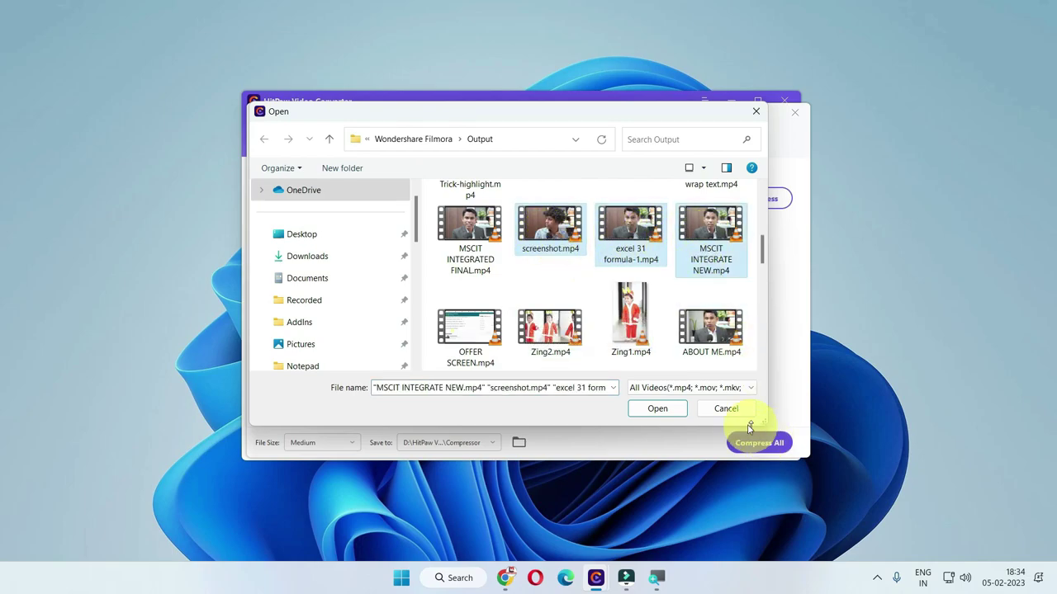
pyautogui.click(653, 410)
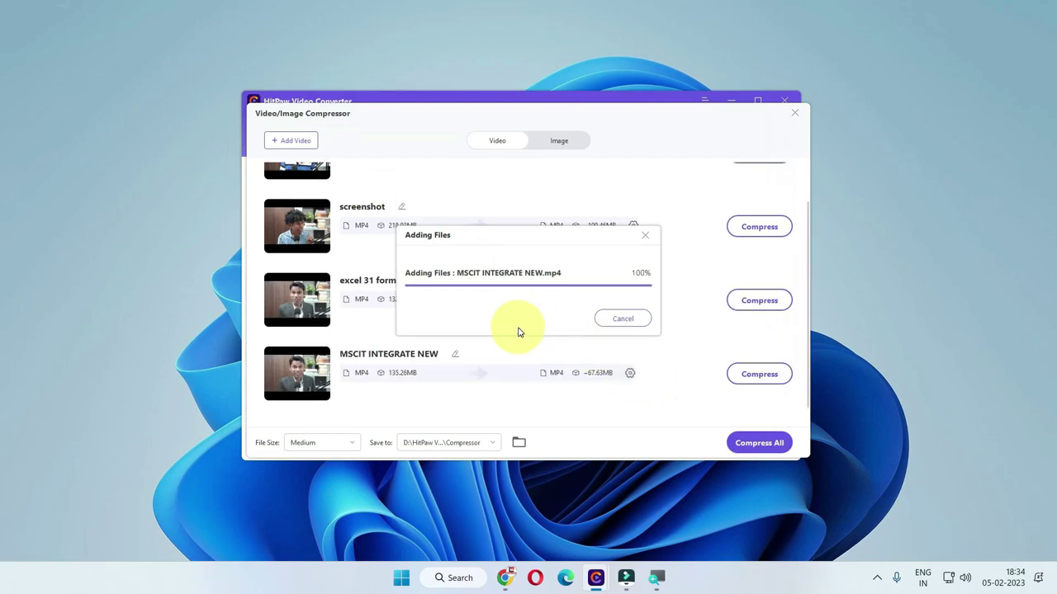
pyautogui.scroll(1, 424, 323)
pyautogui.scroll(-1, 598, 380)
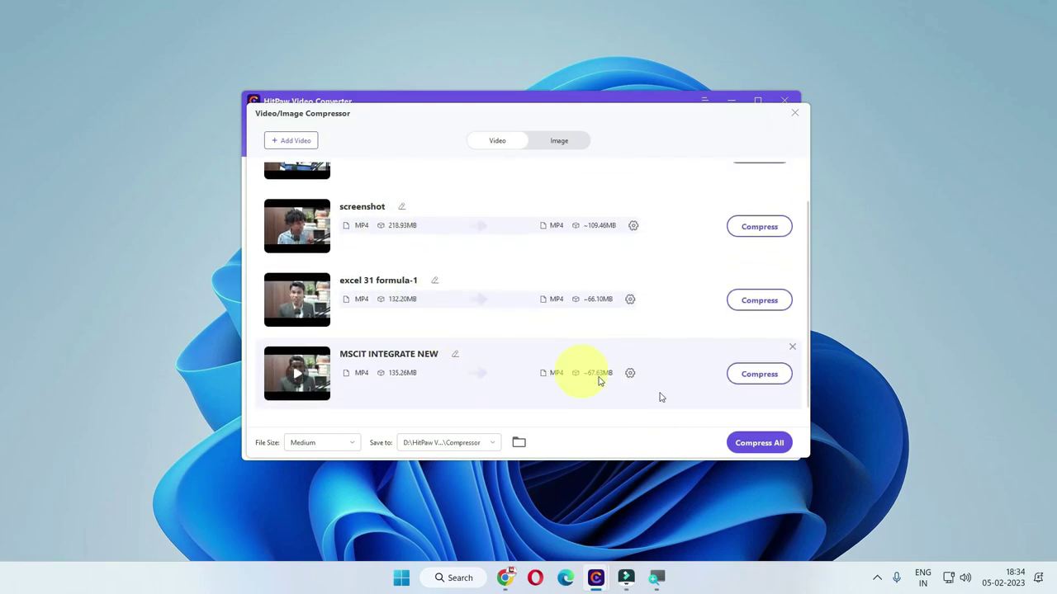
# - Remove MSCIT INTEGRATE NEW, excel 31 formula-1 and screenshot from the compression list, keeping only PDF SHORTS
pyautogui.click(792, 347)
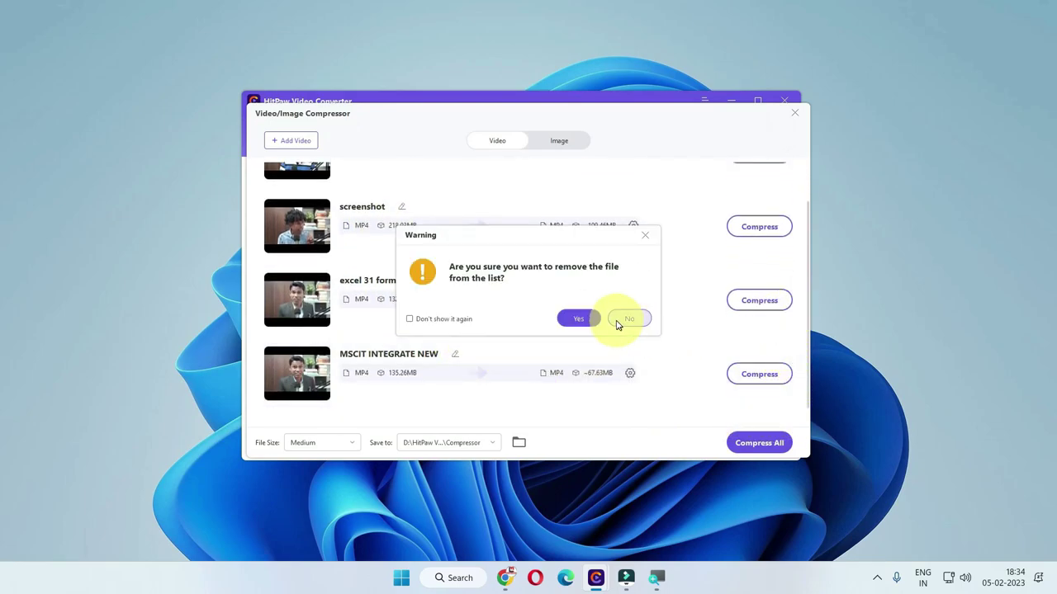
pyautogui.click(794, 319)
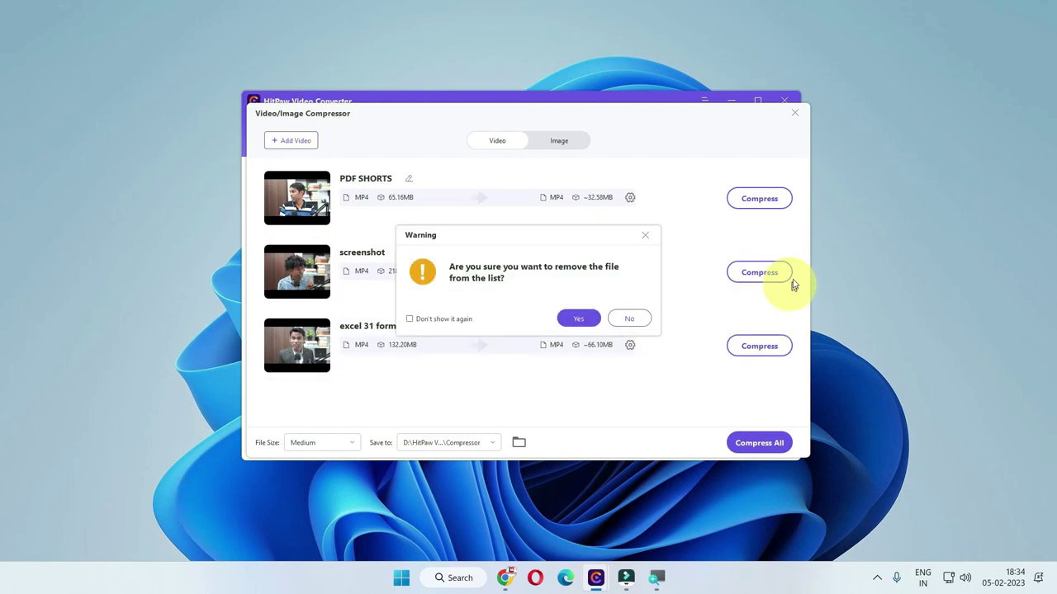
pyautogui.click(580, 318)
pyautogui.click(795, 246)
pyautogui.click(578, 319)
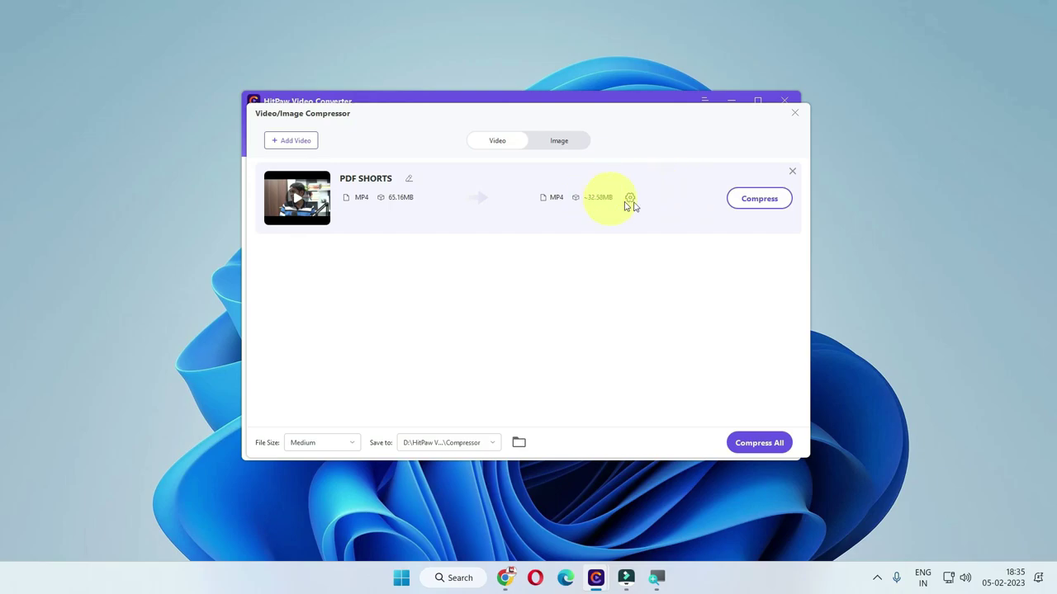
# - Compress PDF SHORTS and play the compressed MP4 from the Compressor output folder, declining the VLC update
pyautogui.click(772, 202)
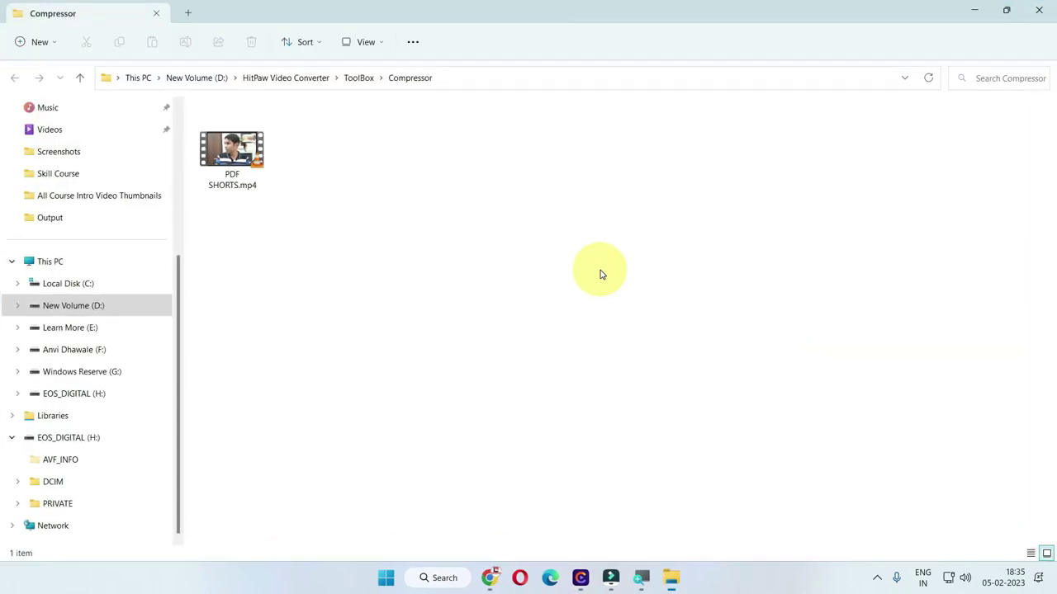
pyautogui.click(242, 147)
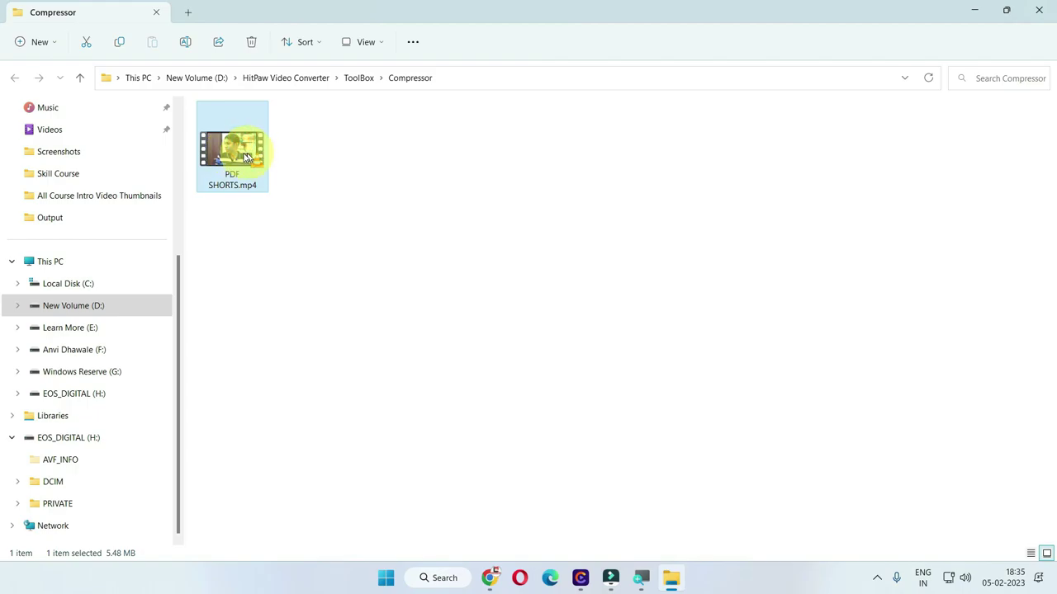
pyautogui.doubleClick(238, 157)
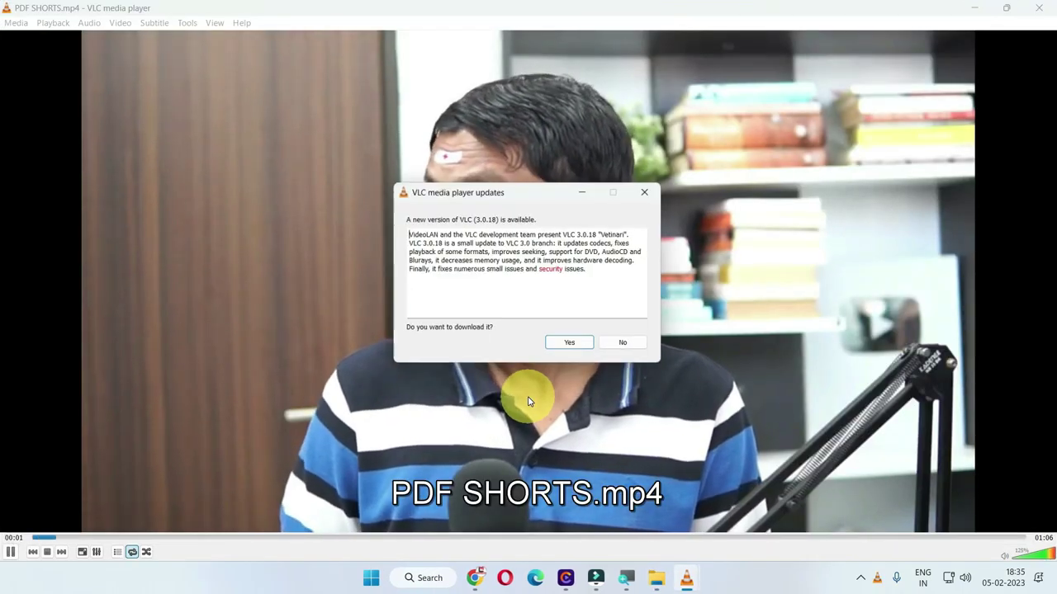
pyautogui.click(619, 345)
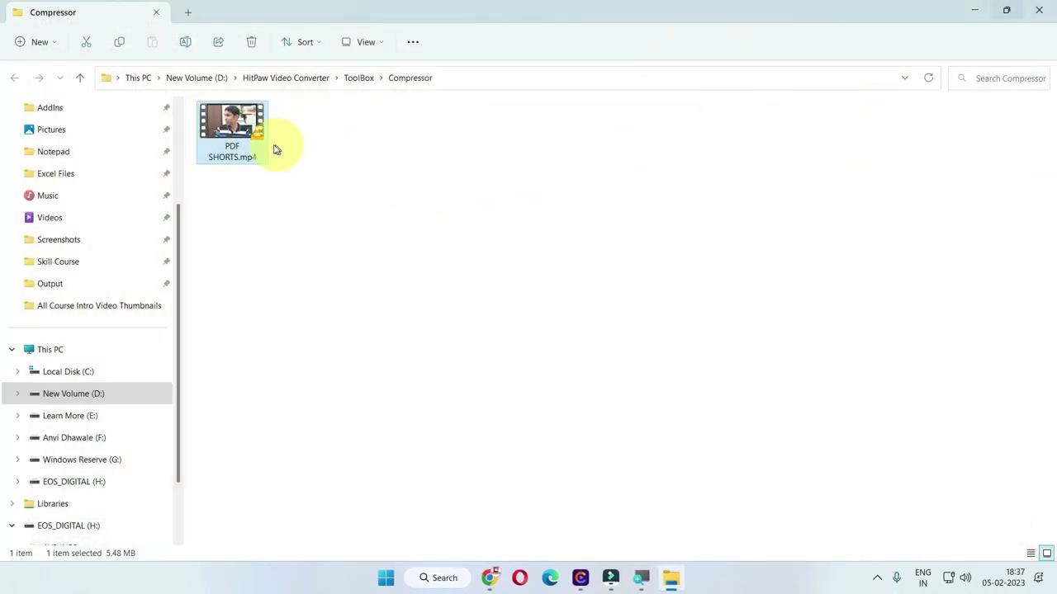
# - Check the compressed PDF SHORTS.mp4 file's size in its properties
pyautogui.rightClick(239, 138)
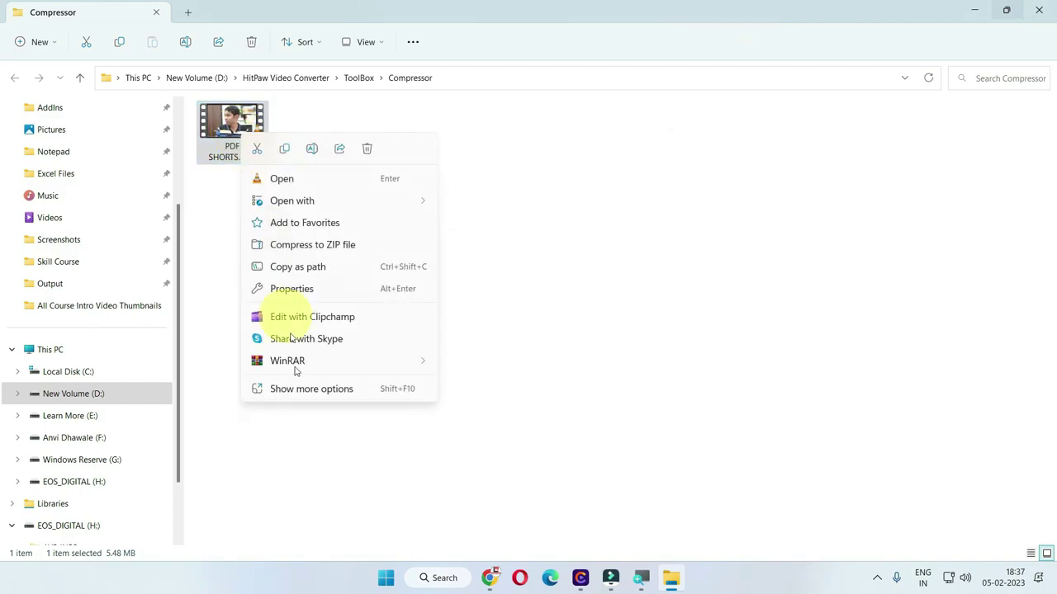
pyautogui.click(293, 289)
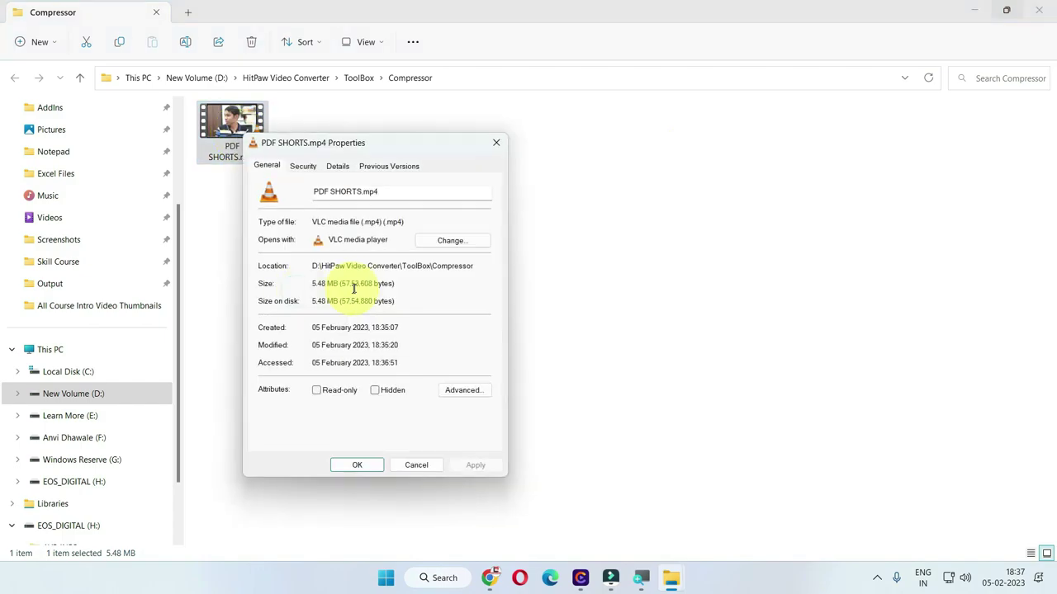
pyautogui.moveTo(314, 286); pyautogui.dragTo(394, 287)
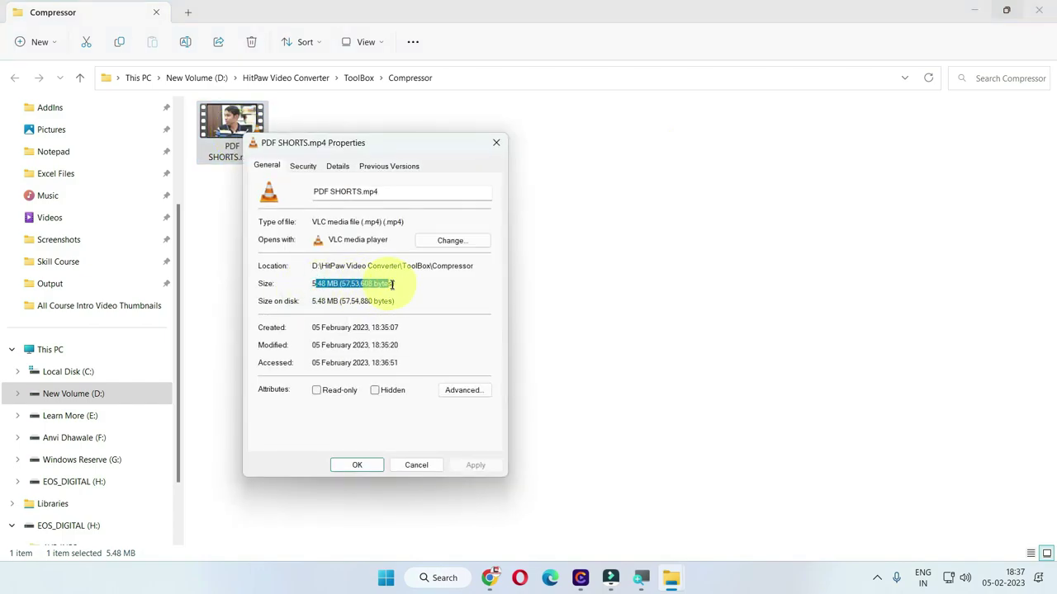
pyautogui.click(396, 286)
pyautogui.click(497, 143)
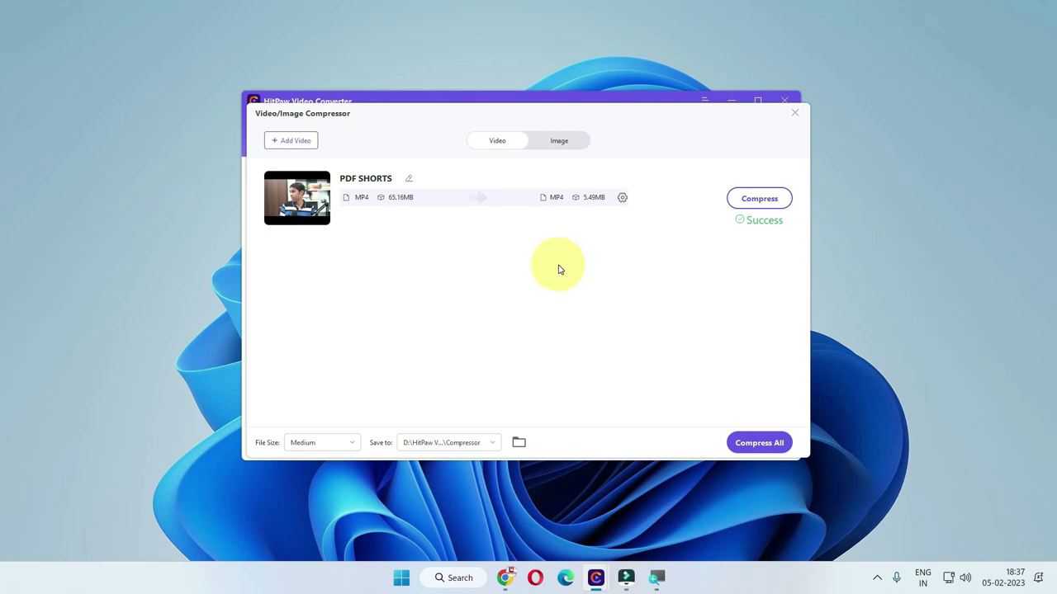
# - Leave the Video/Image Compressor, open the Noise Remover and load Recording.mp4 from the Output folder
pyautogui.click(794, 112)
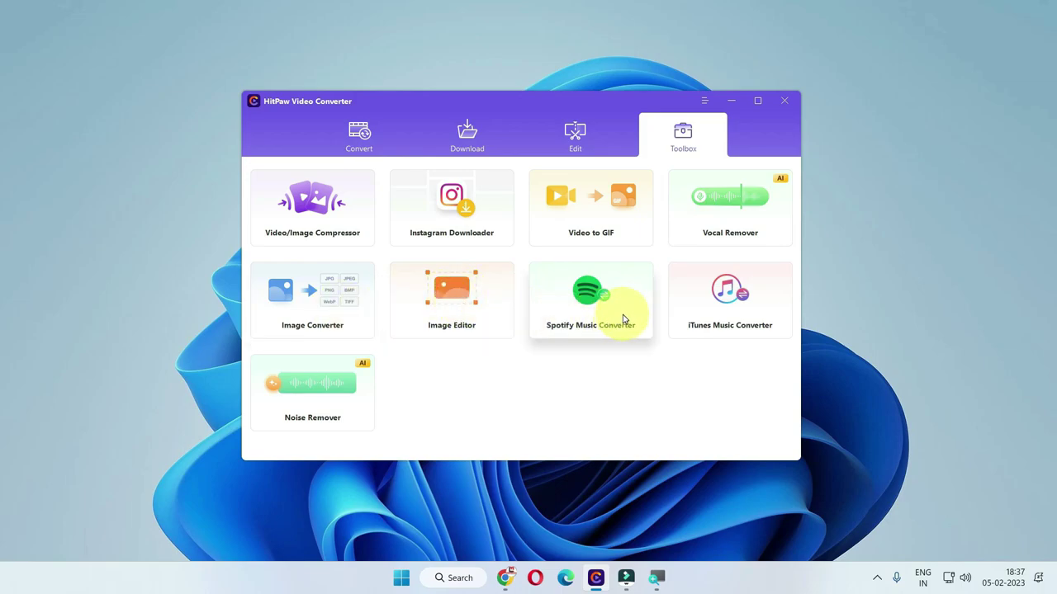
pyautogui.click(340, 389)
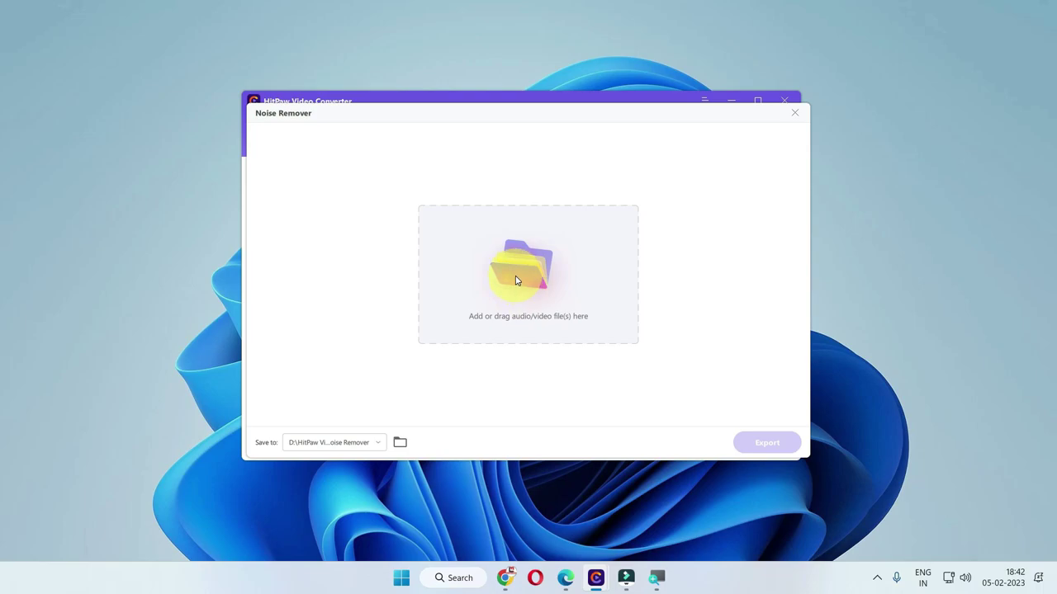
pyautogui.click(515, 280)
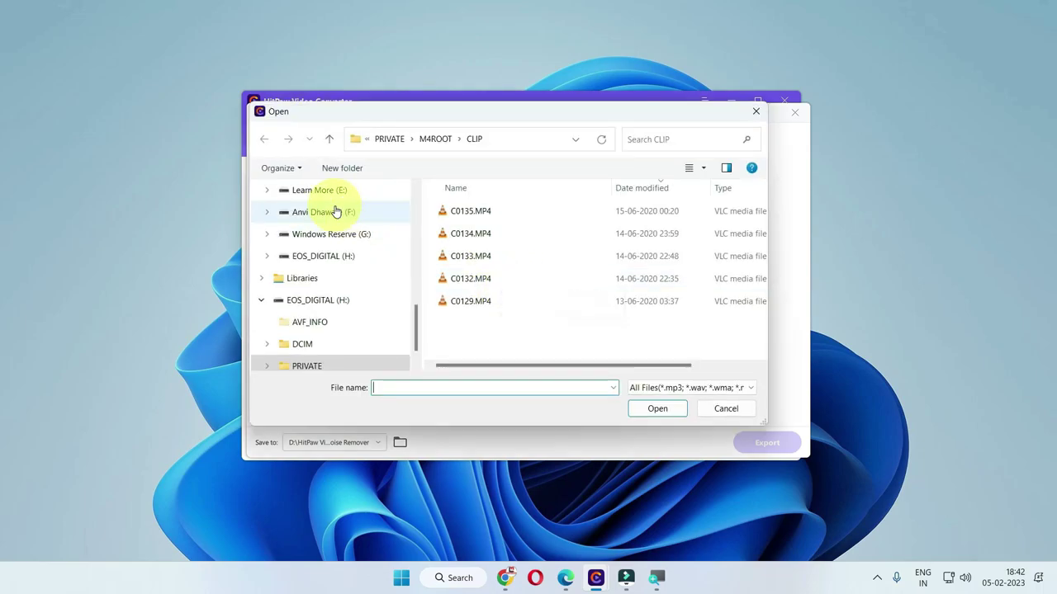
pyautogui.scroll(3, 284, 238)
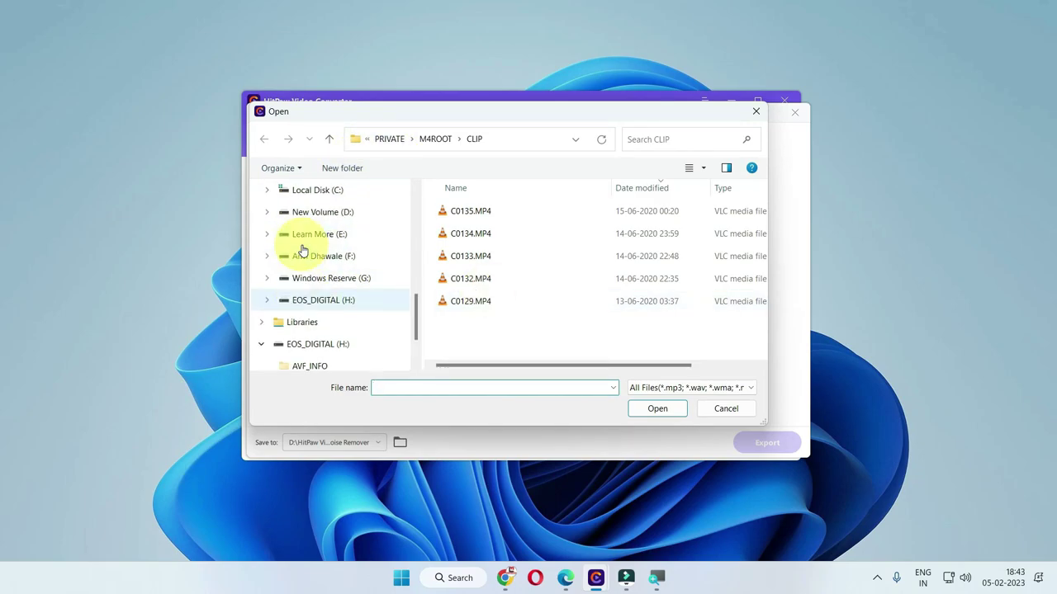
pyautogui.click(299, 190)
pyautogui.click(472, 215)
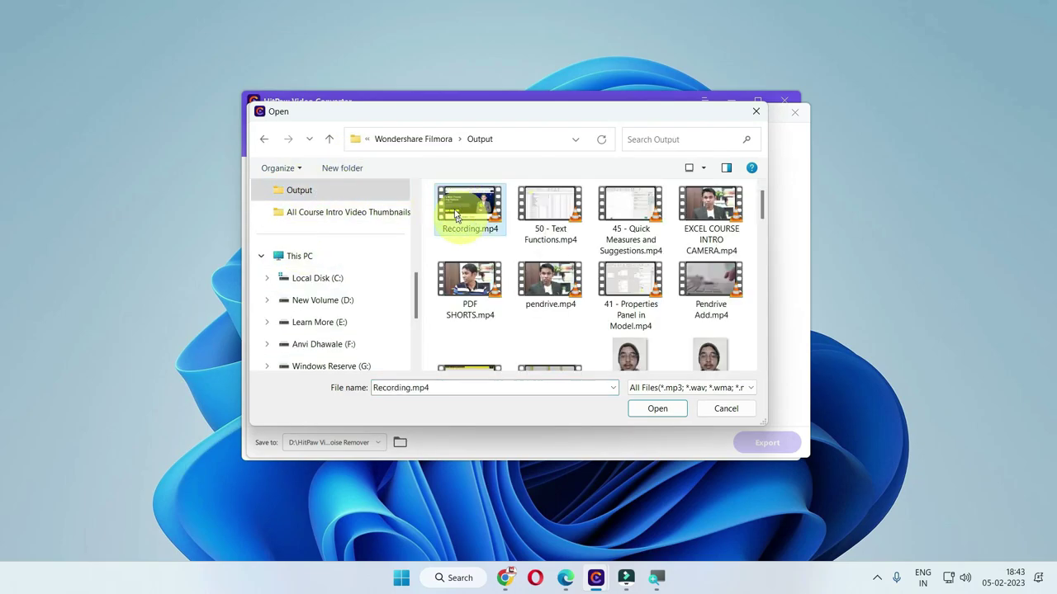
pyautogui.click(658, 407)
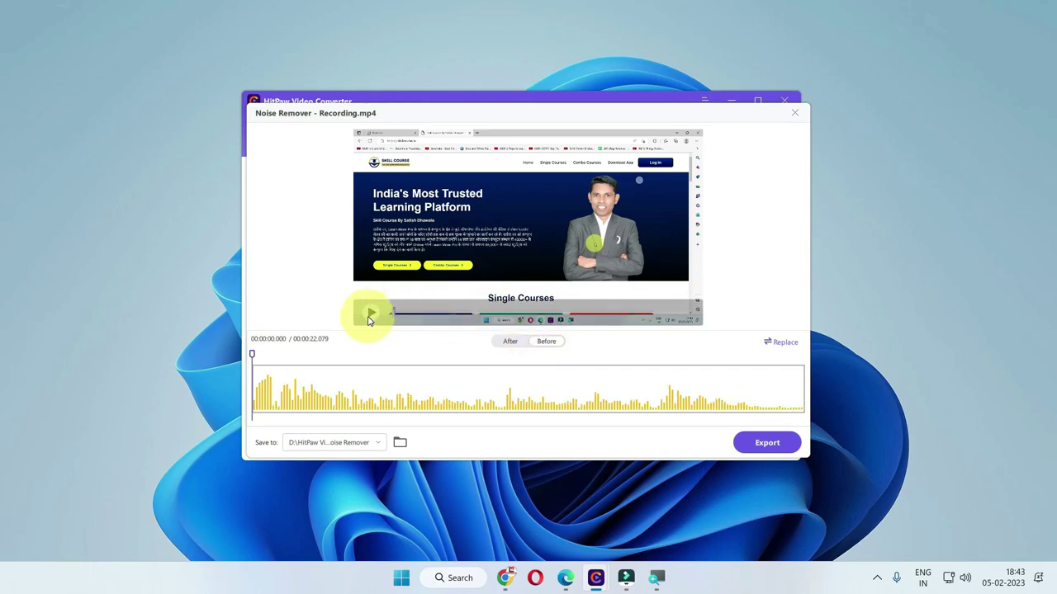
# - Preview Recording.mp4 before and after noise removal to compare the audio
pyautogui.click(369, 315)
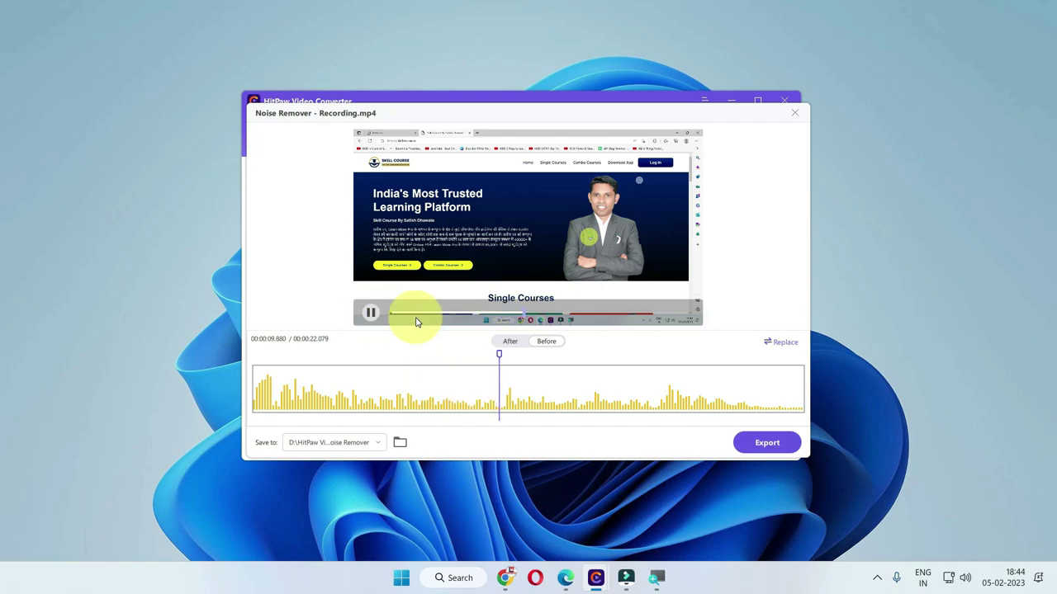
pyautogui.click(601, 324)
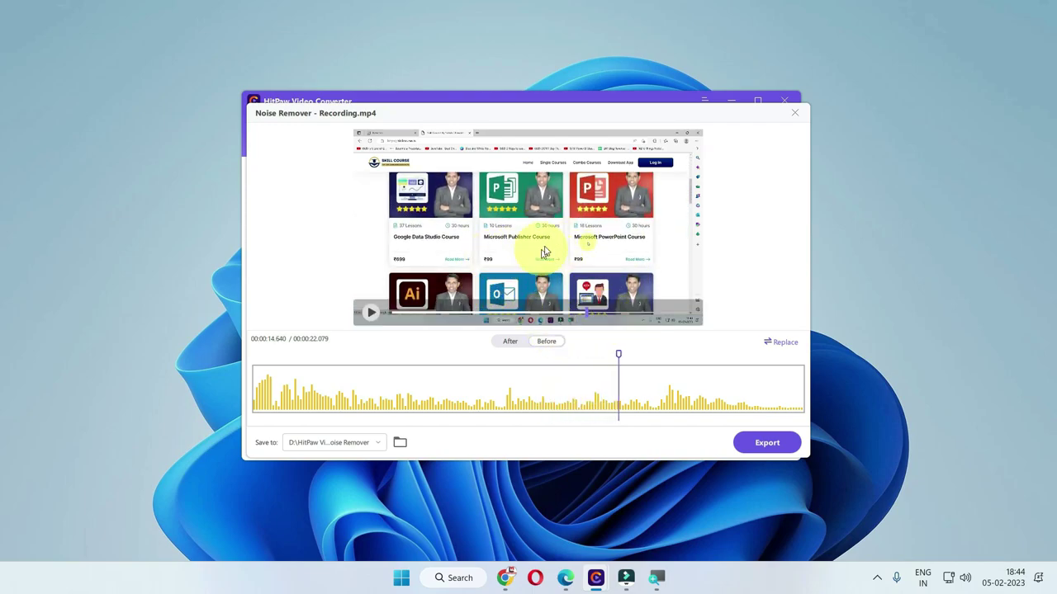
pyautogui.click(509, 347)
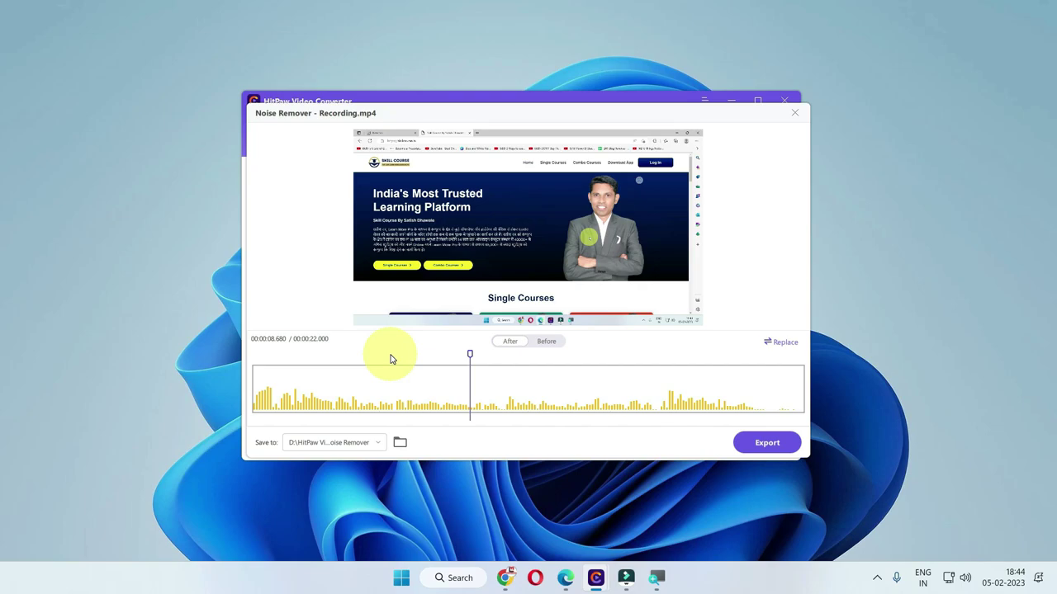
pyautogui.moveTo(472, 300)
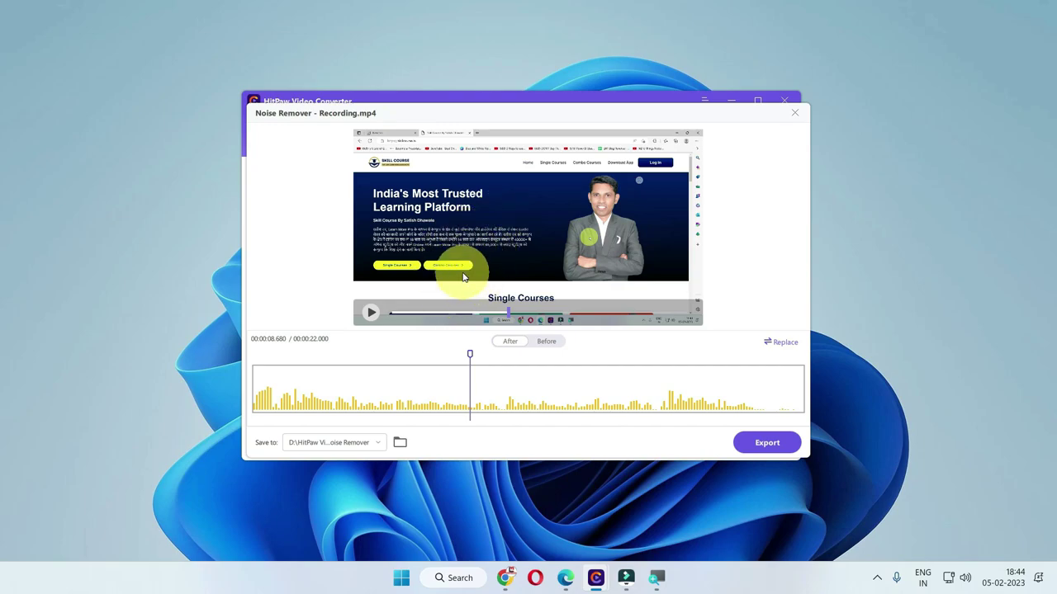
pyautogui.click(511, 344)
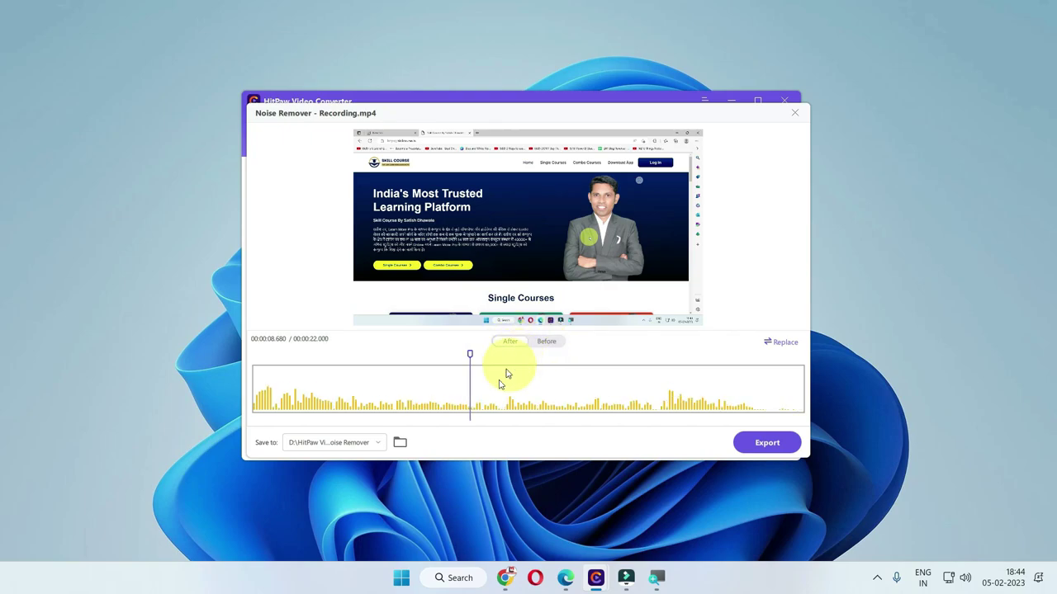
pyautogui.click(546, 342)
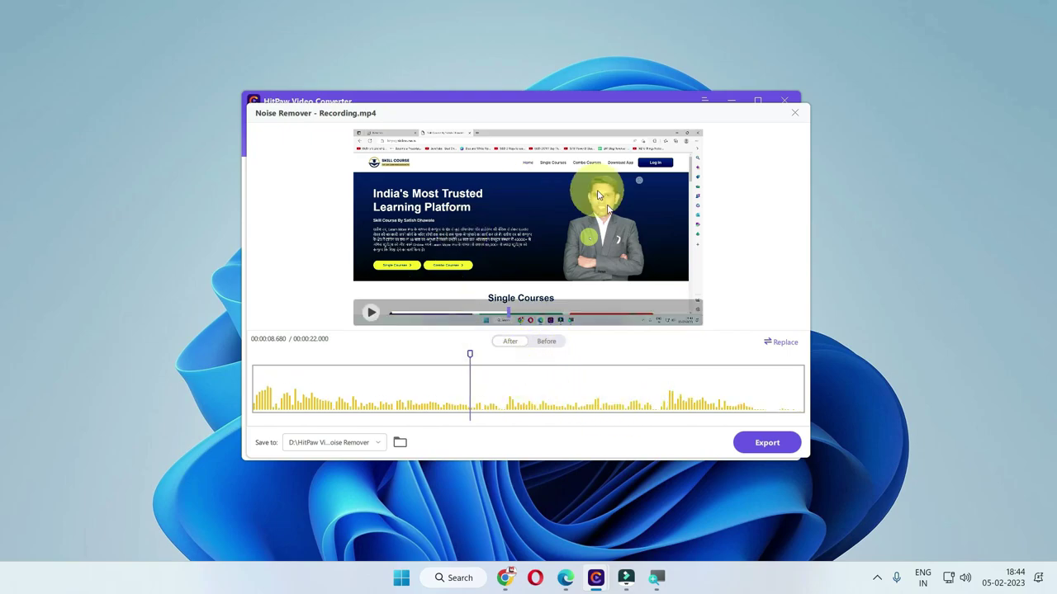
# - Export the noise-removed version of Recording.mp4 to the Noise Remover folder
pyautogui.click(766, 444)
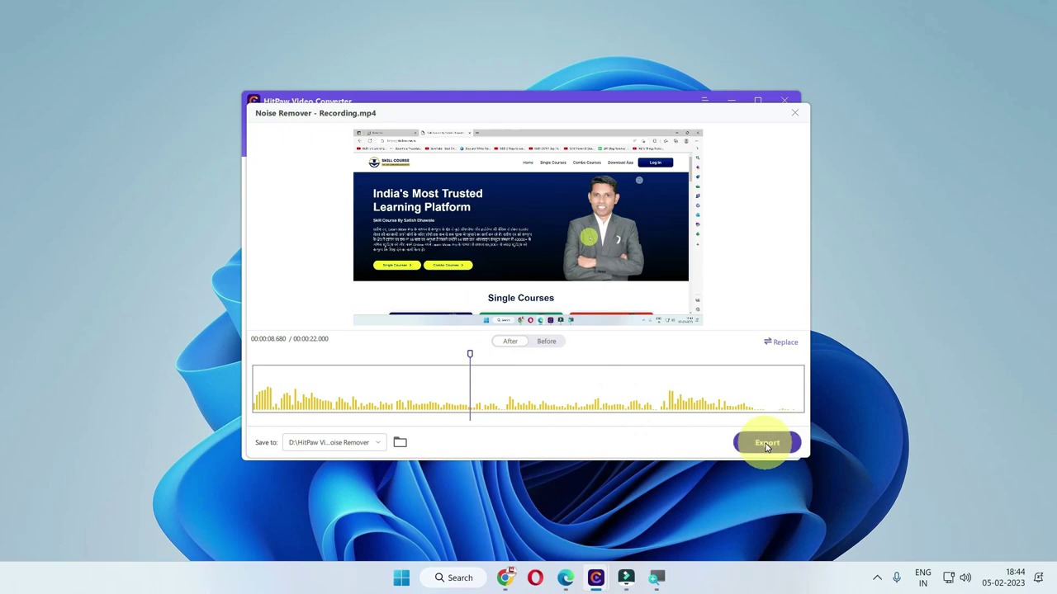
pyautogui.click(766, 444)
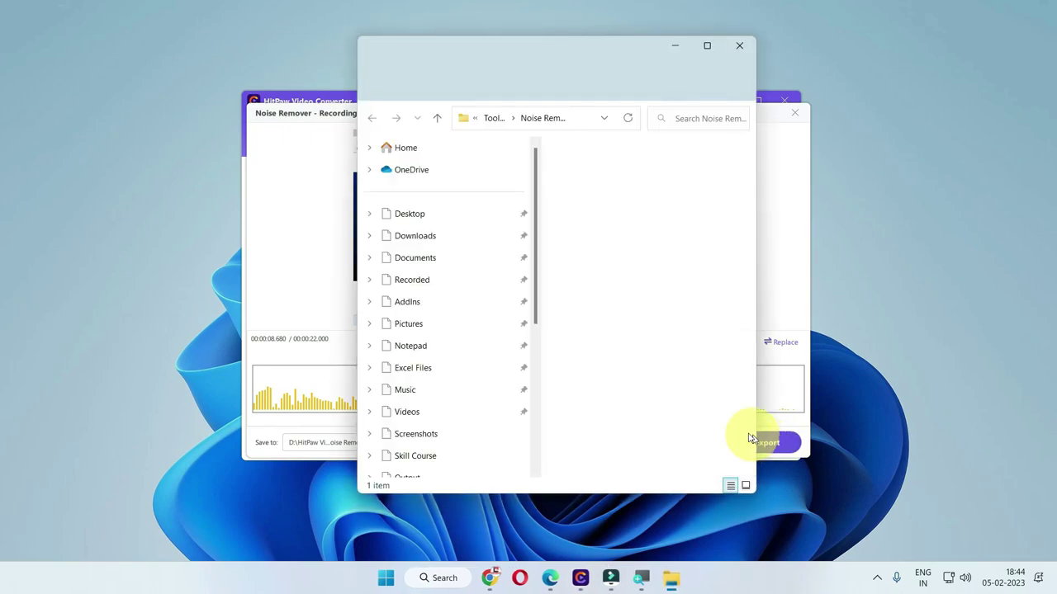